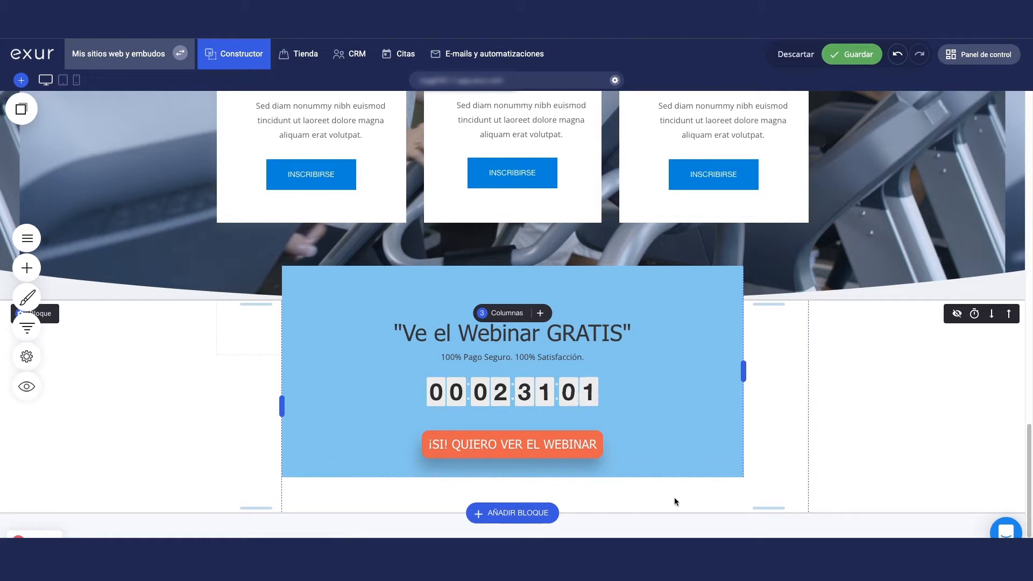
Change the fill colour of the webinar button under the countdown to blue 008FDE.
left_click(571, 445)
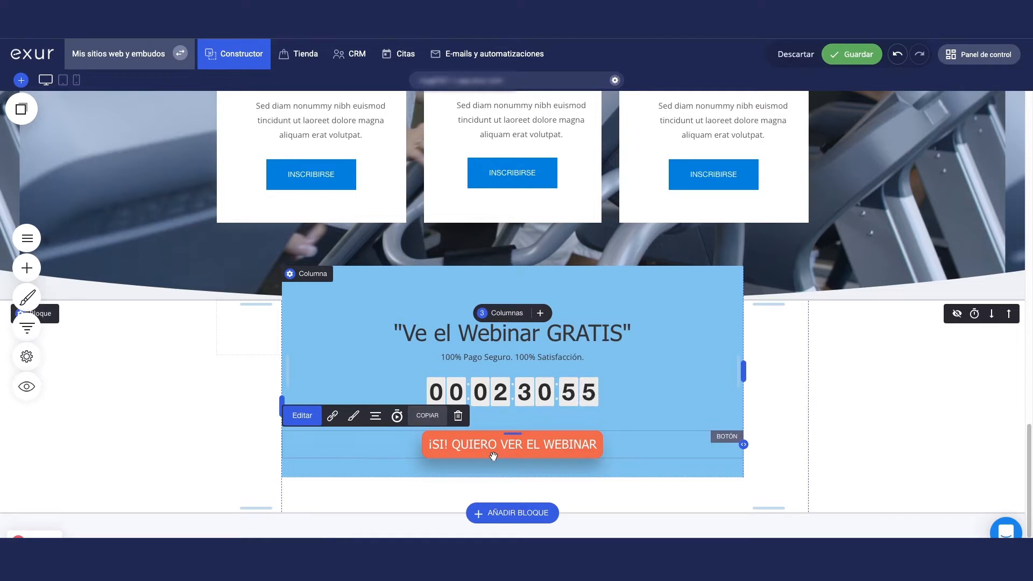
left_click(354, 416)
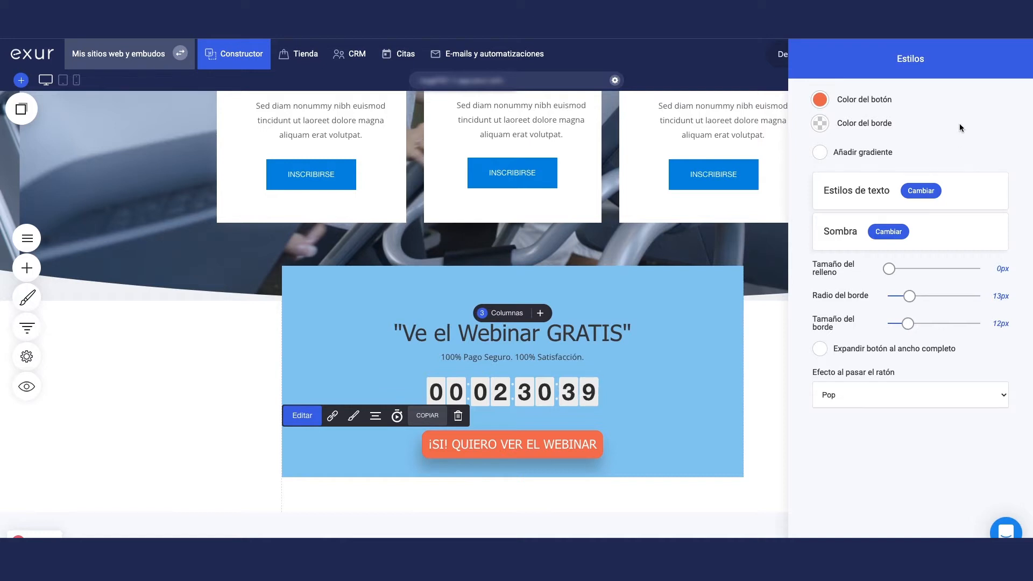
left_click(820, 99)
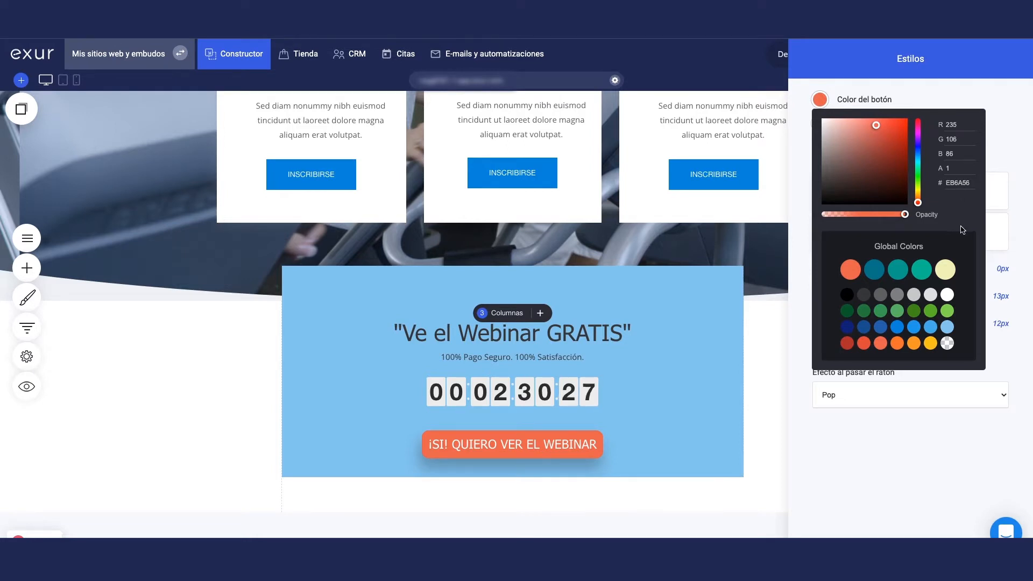
left_click_drag(887, 162, 897, 165)
left_click_drag(919, 200, 921, 179)
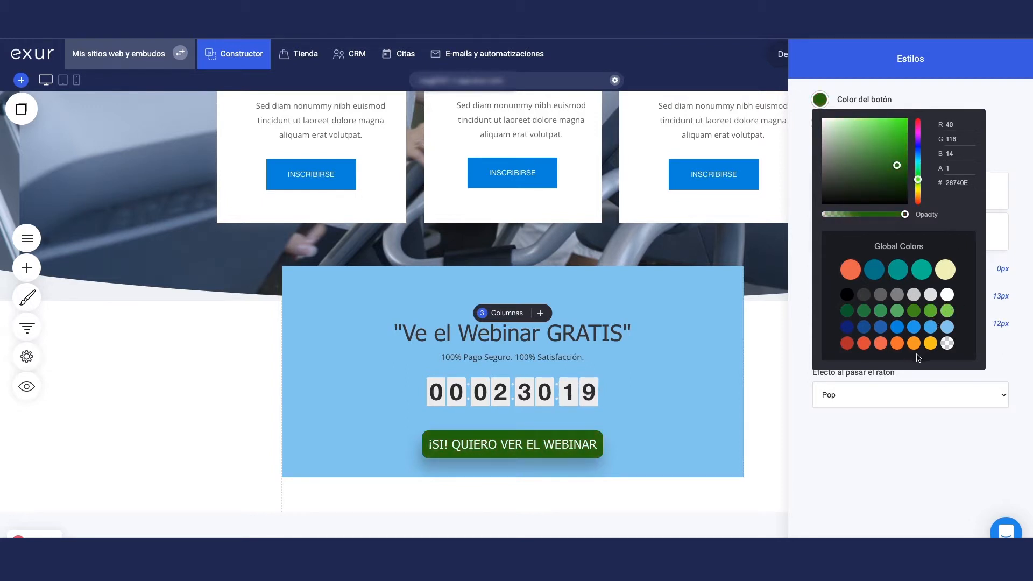
left_click(898, 328)
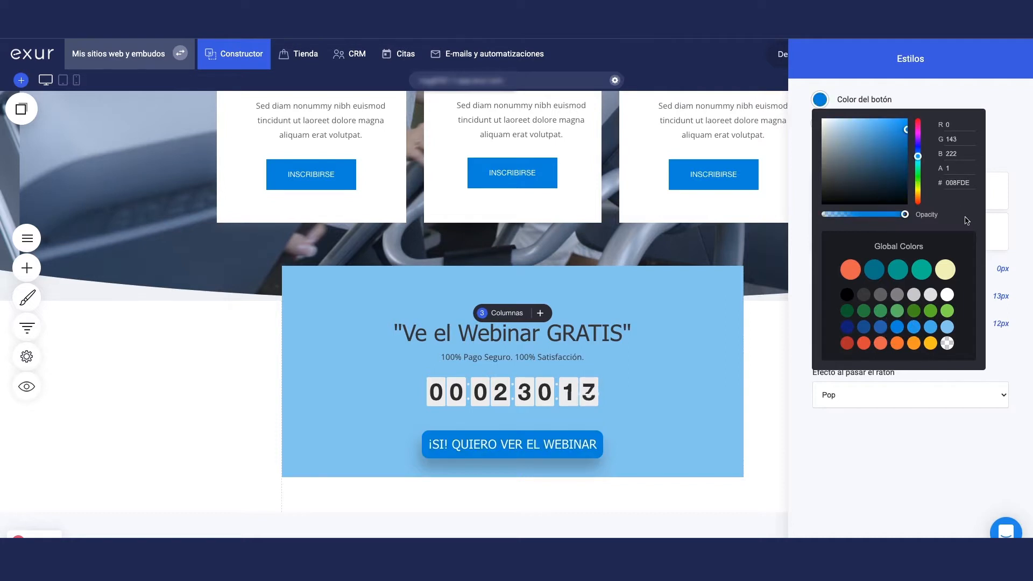
left_click(919, 94)
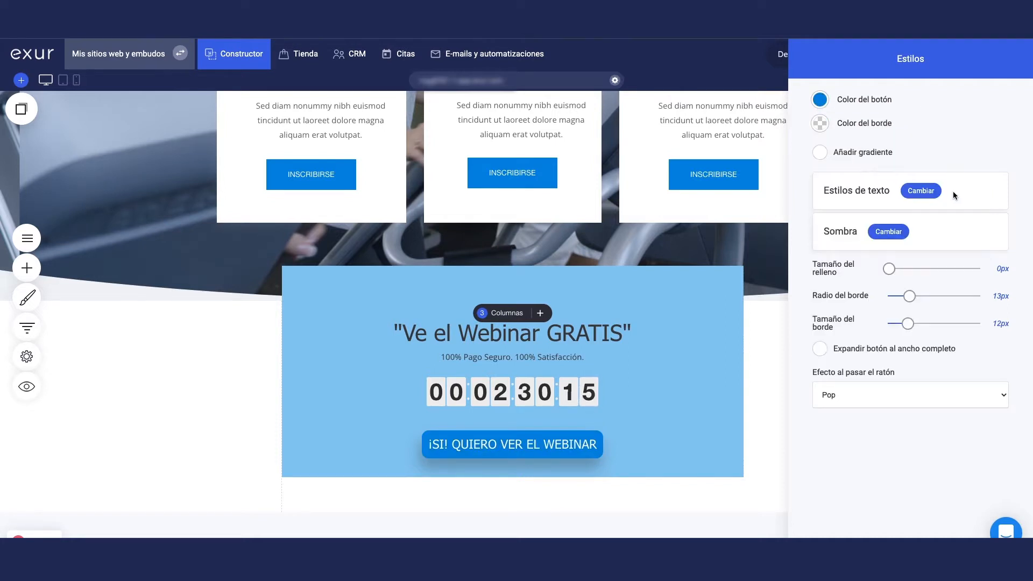
Set the webinar button's border colour to yellow FAC51C.
left_click(820, 126)
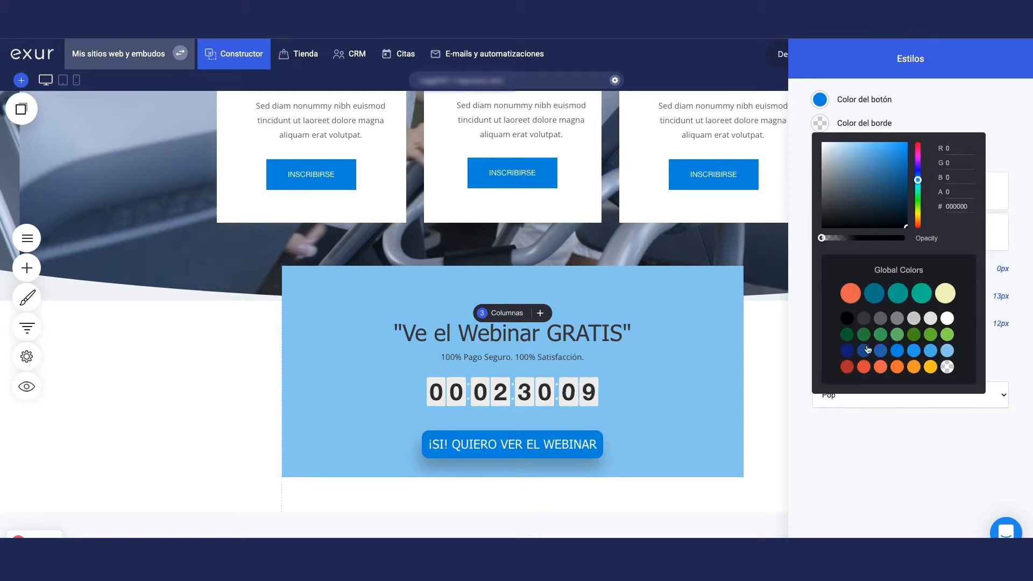
left_click(851, 293)
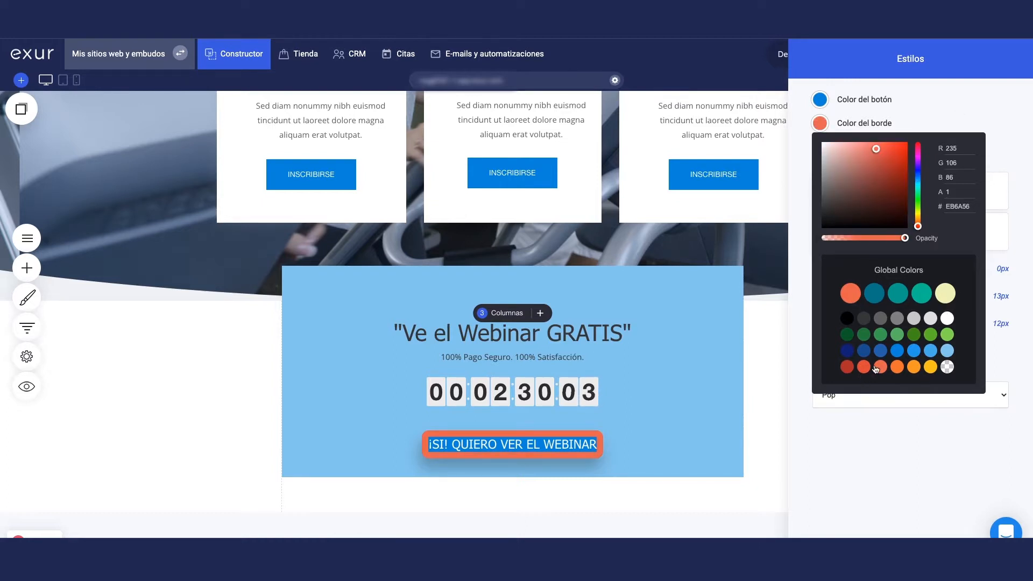
left_click(929, 368)
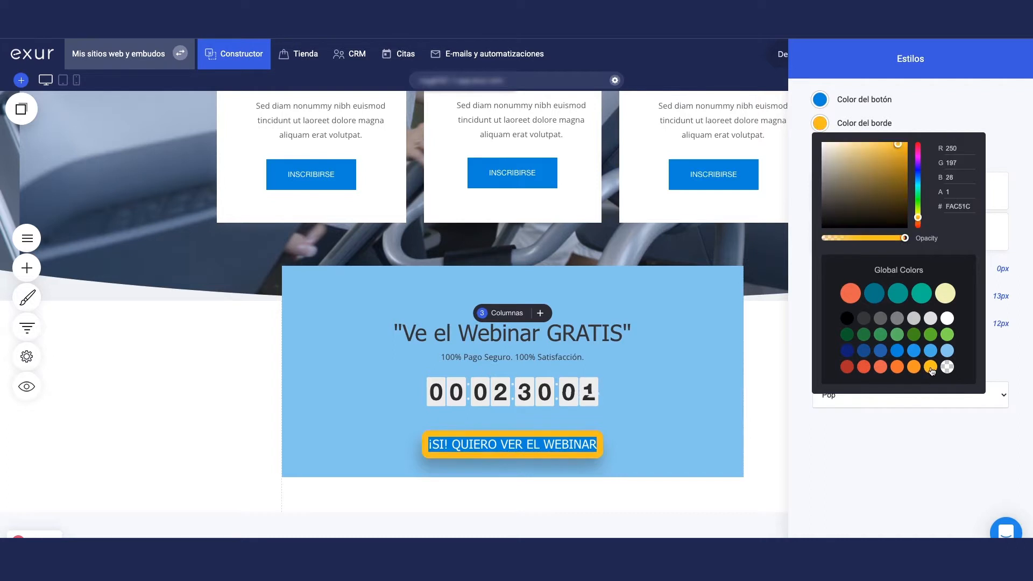
left_click(939, 109)
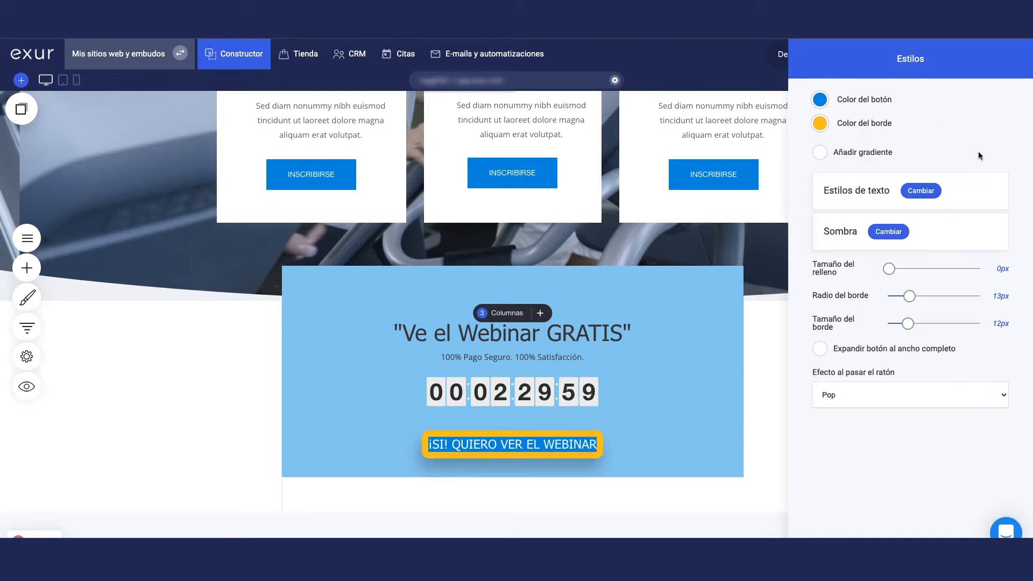
Add a gradient to the webinar button with dark blue 0F227E as start colour and light blue 8DCAEC as end colour.
left_click(821, 153)
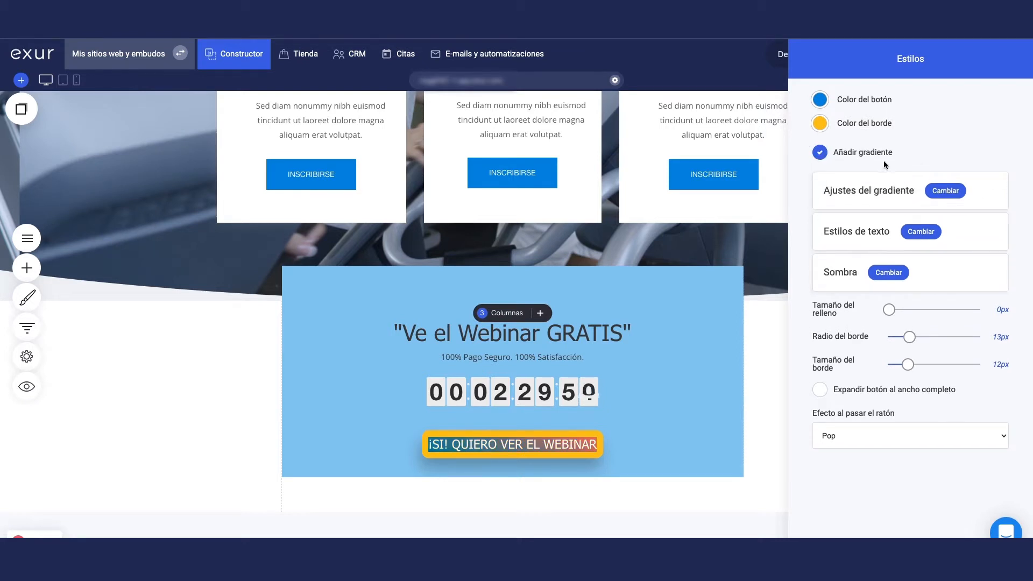
left_click(956, 195)
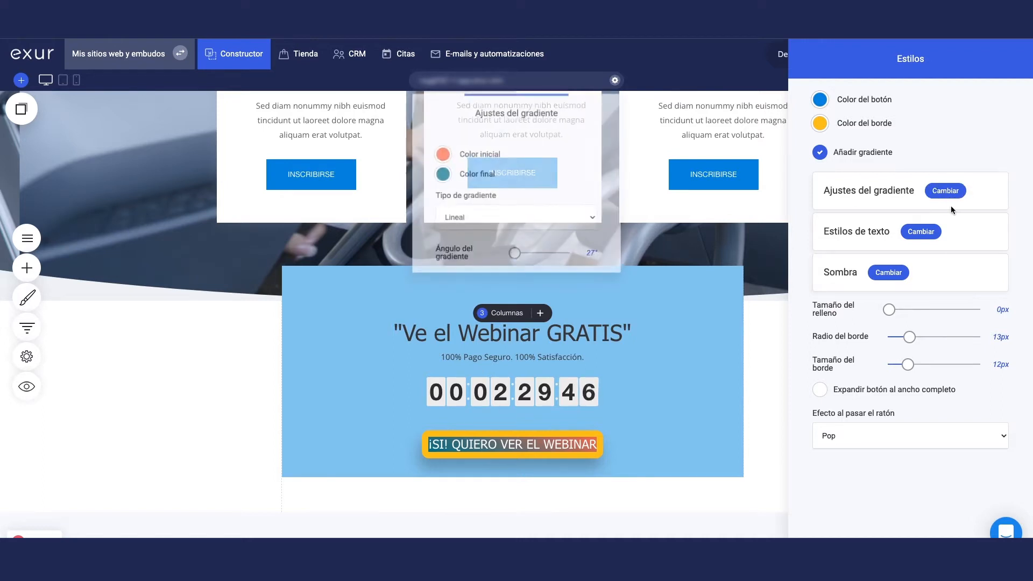
left_click(444, 156)
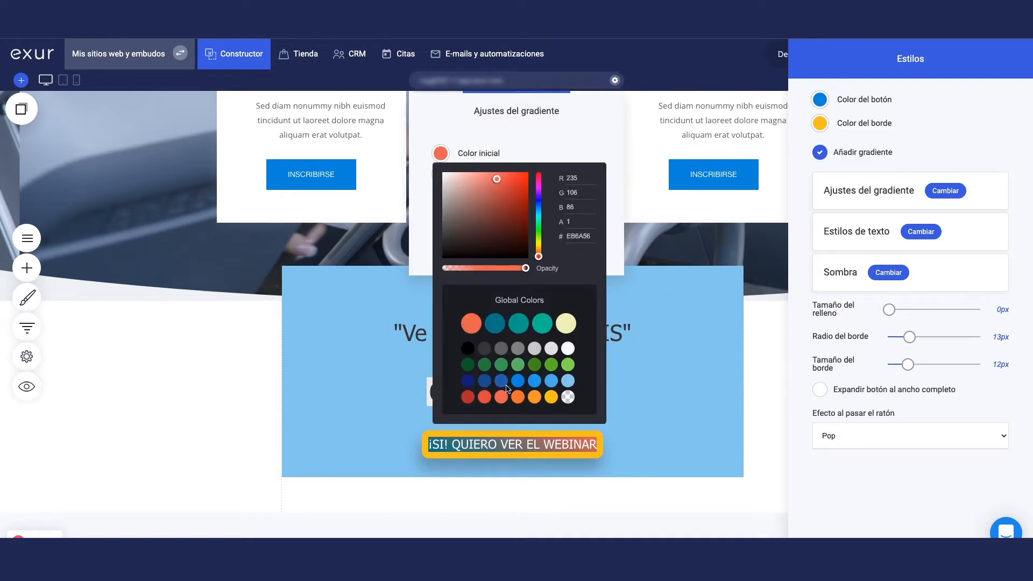
left_click(471, 386)
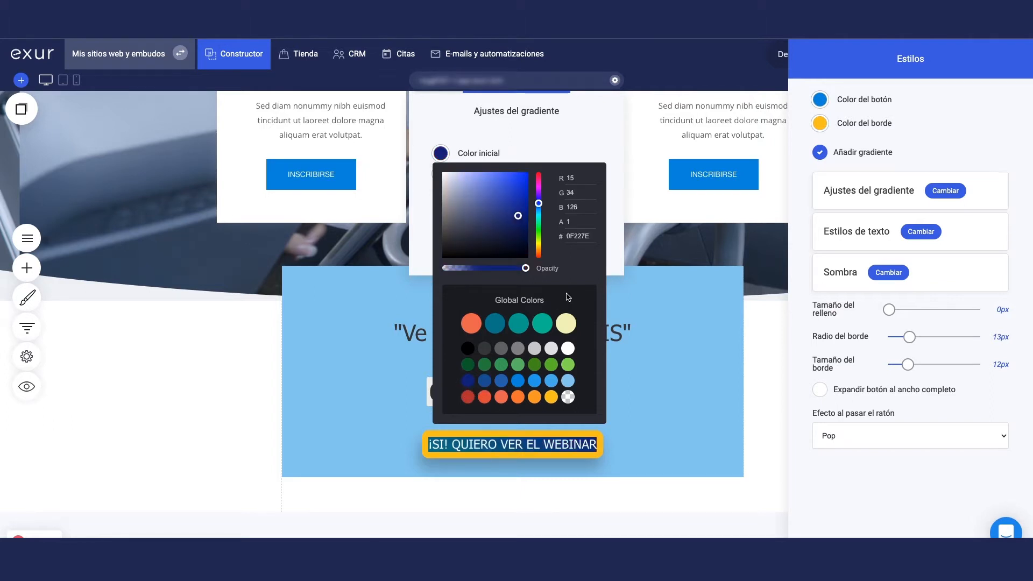
left_click(546, 154)
left_click(441, 173)
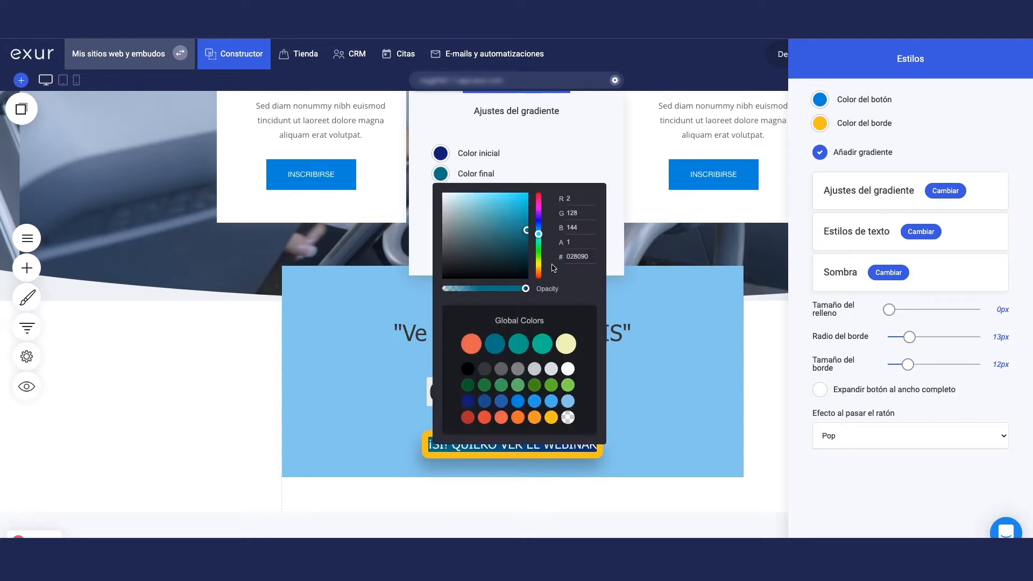
left_click(568, 402)
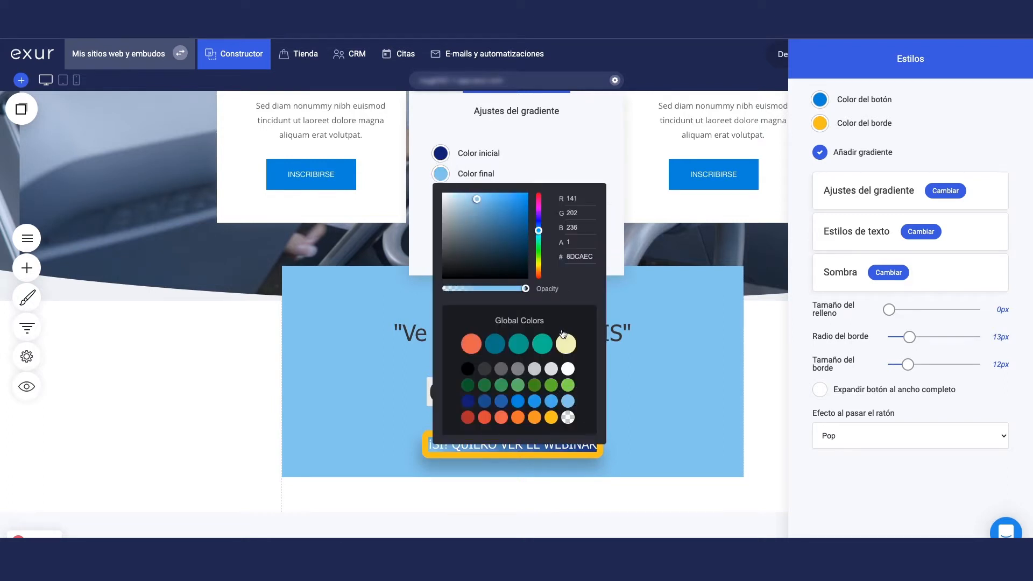
left_click(574, 151)
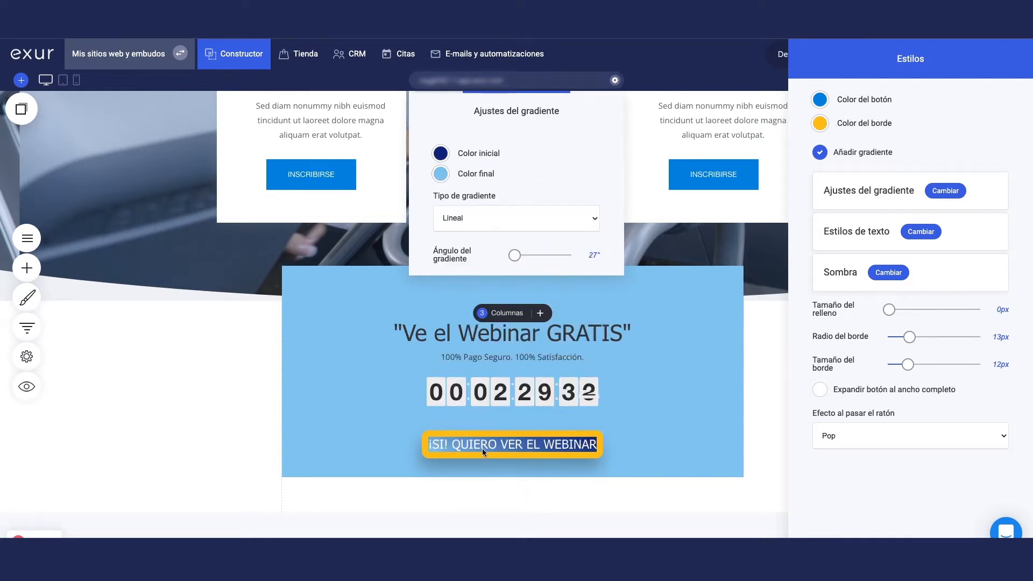
Change the button's gradient type to Radial and close the gradient settings.
left_click(594, 225)
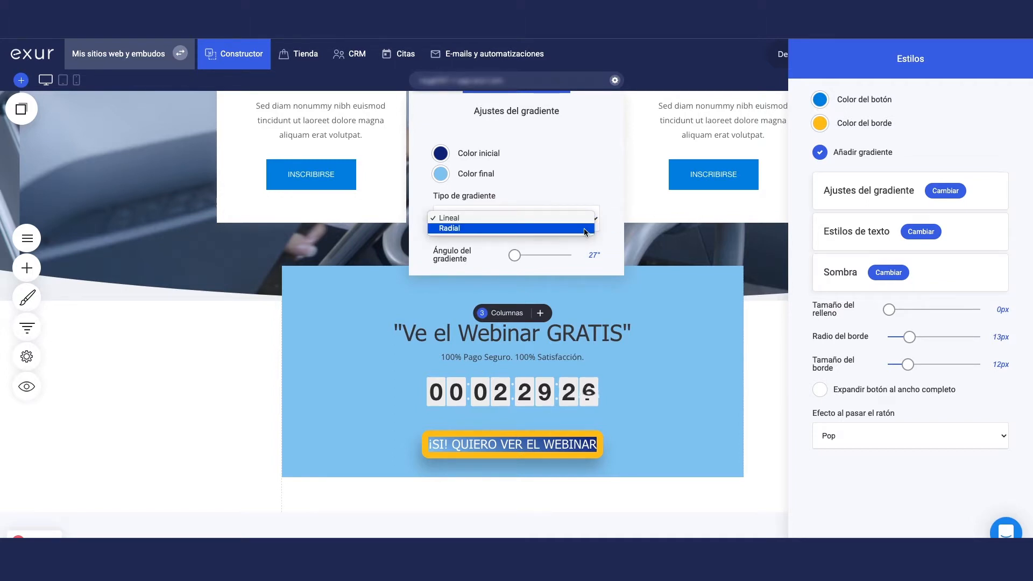
left_click(587, 231)
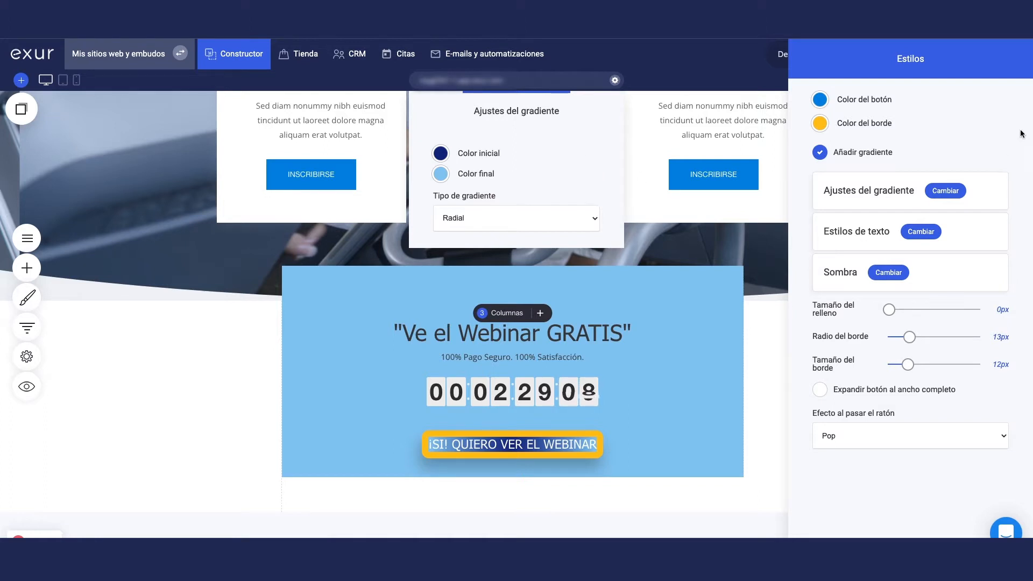
left_click(983, 182)
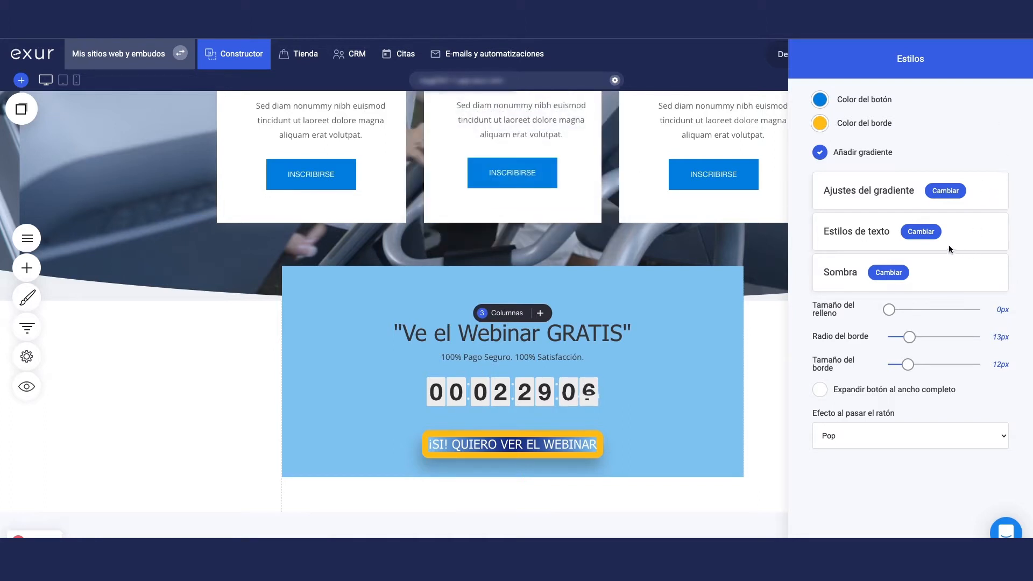
Try red and yellow as the button's text colour and set it back to white FFFFFF.
left_click(922, 235)
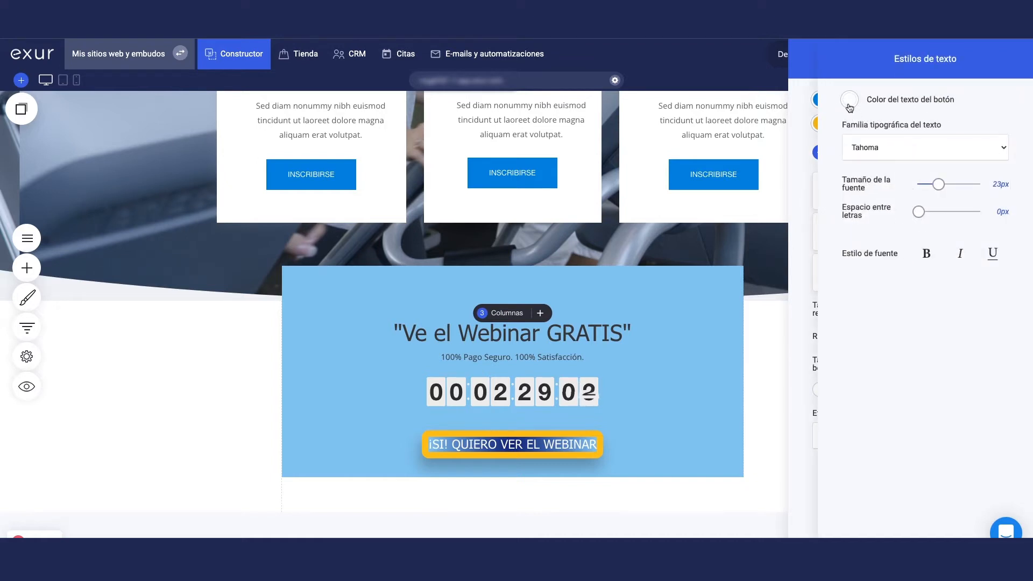
left_click(850, 100)
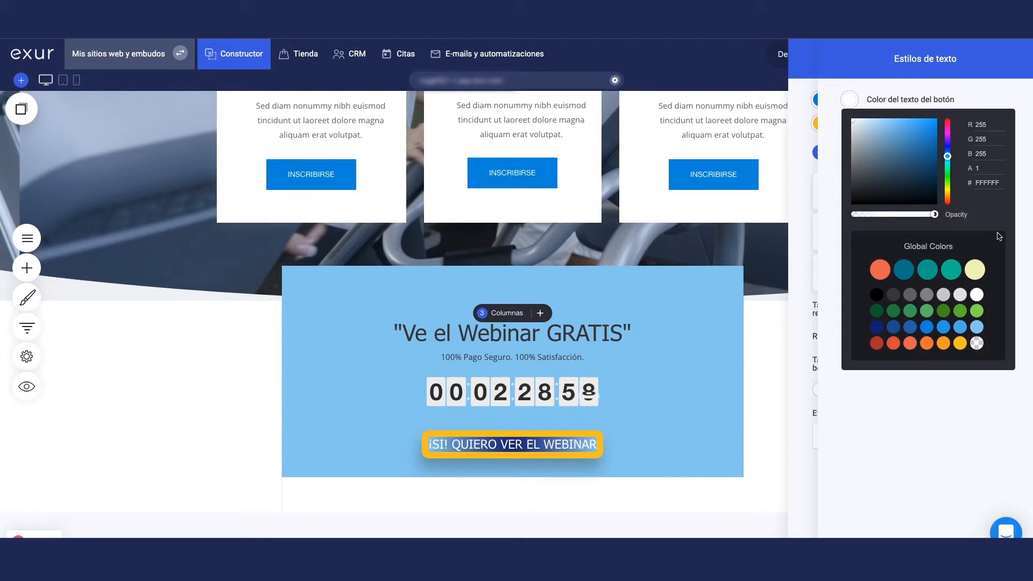
left_click(877, 343)
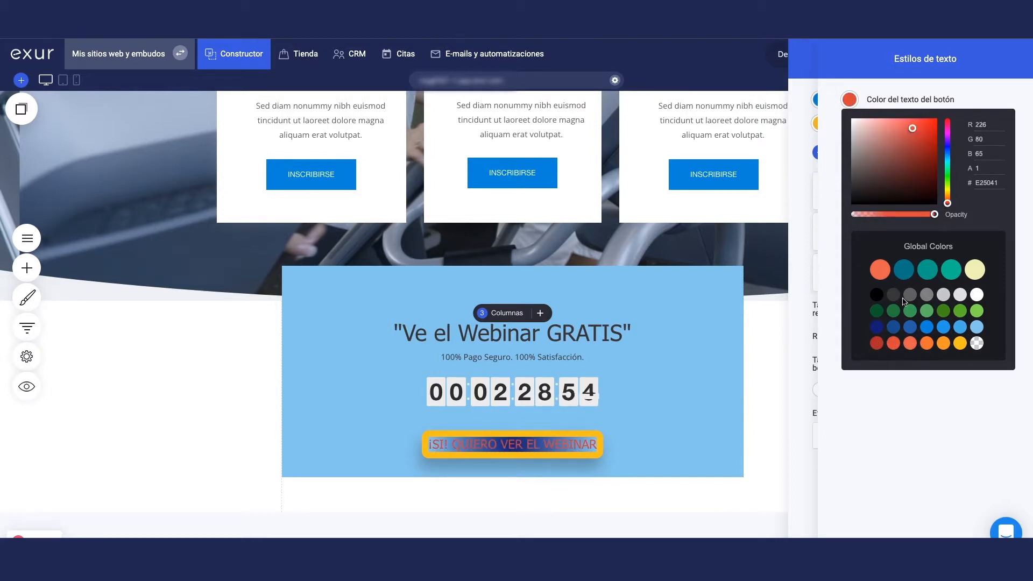
left_click(907, 271)
left_click(960, 344)
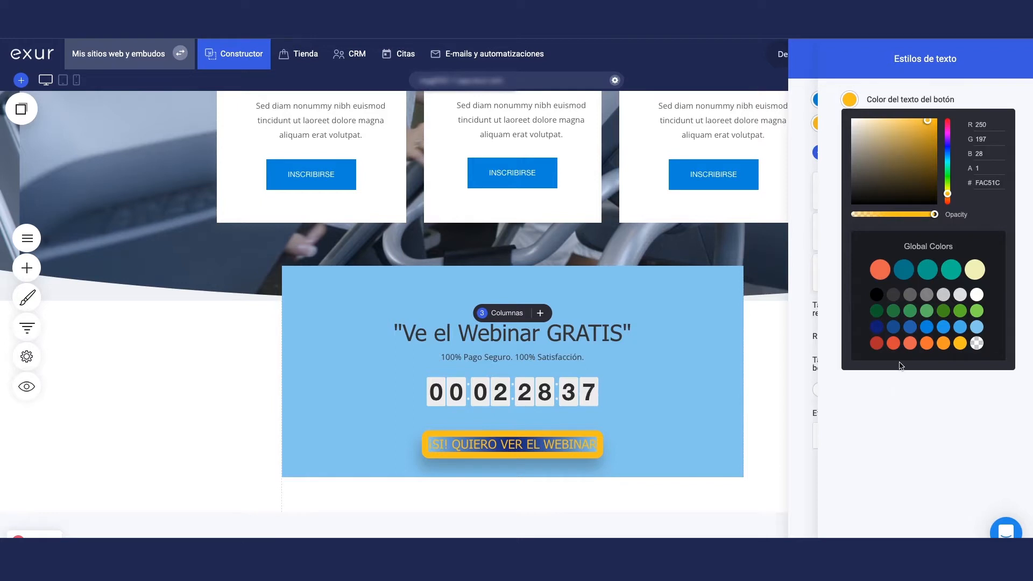
left_click(978, 295)
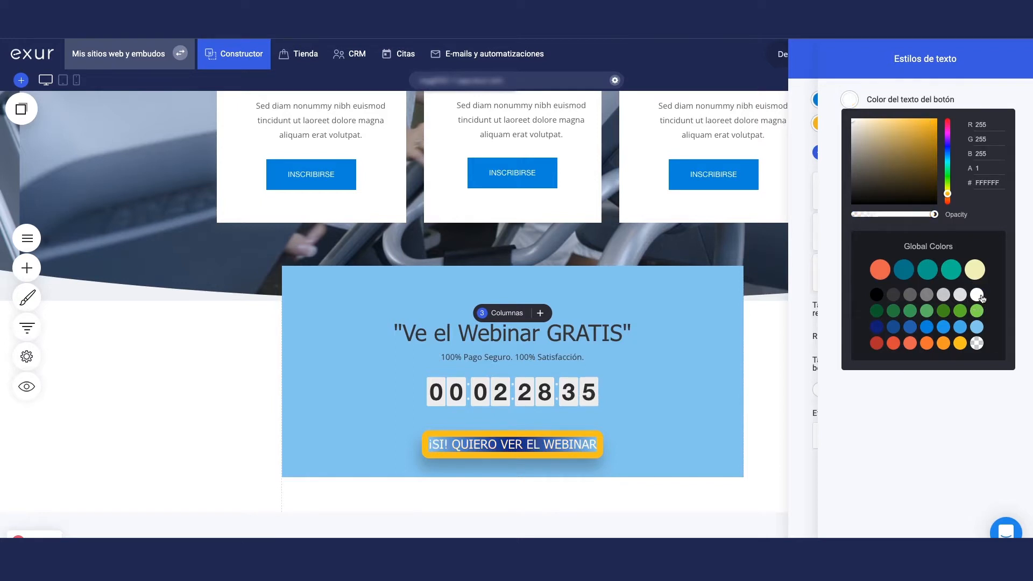
left_click(983, 104)
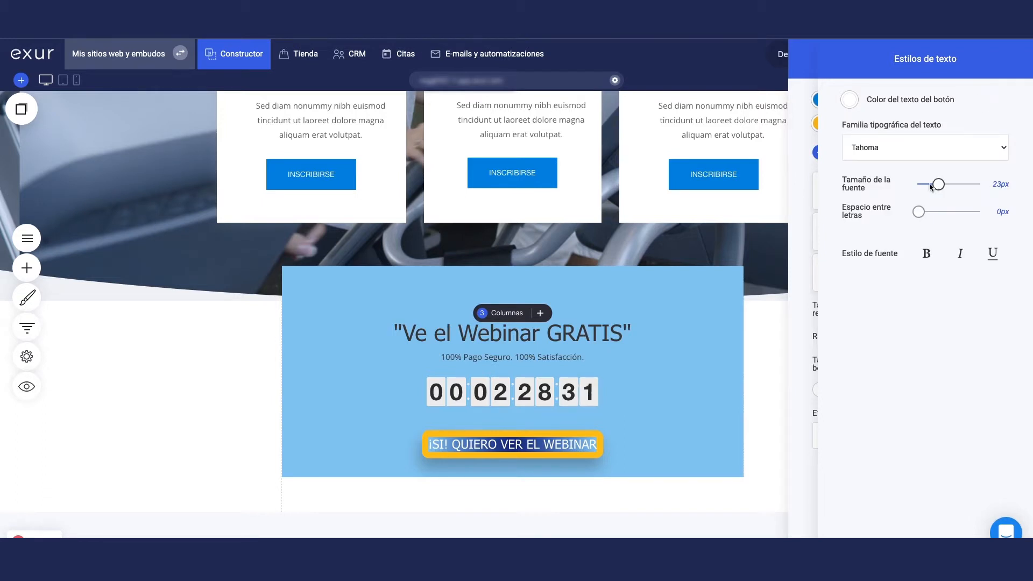
Try Open Sans, Roboto and Helvetica for the button text and set its font family to Verdana.
left_click(935, 142)
left_click(924, 60)
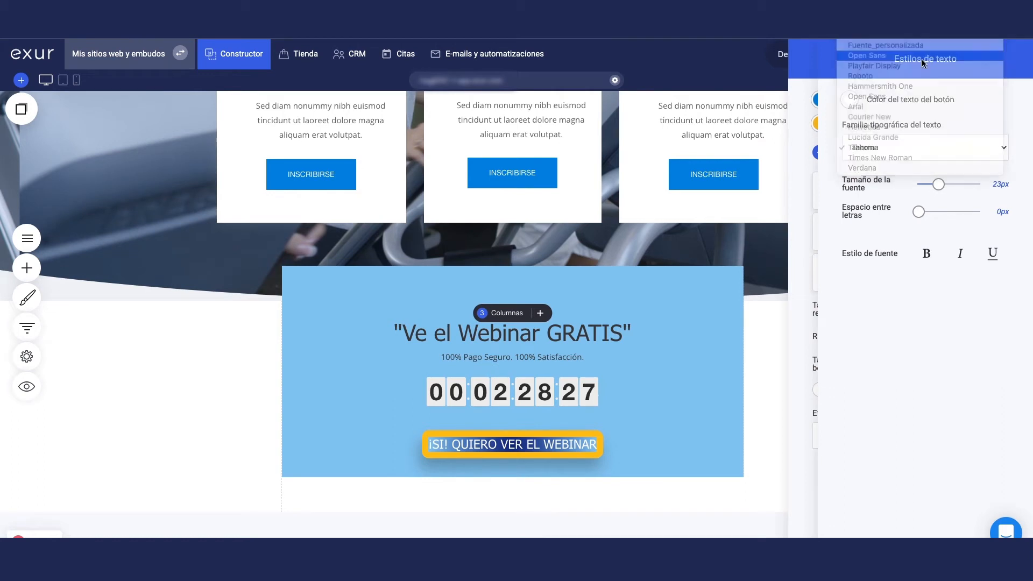
left_click(929, 143)
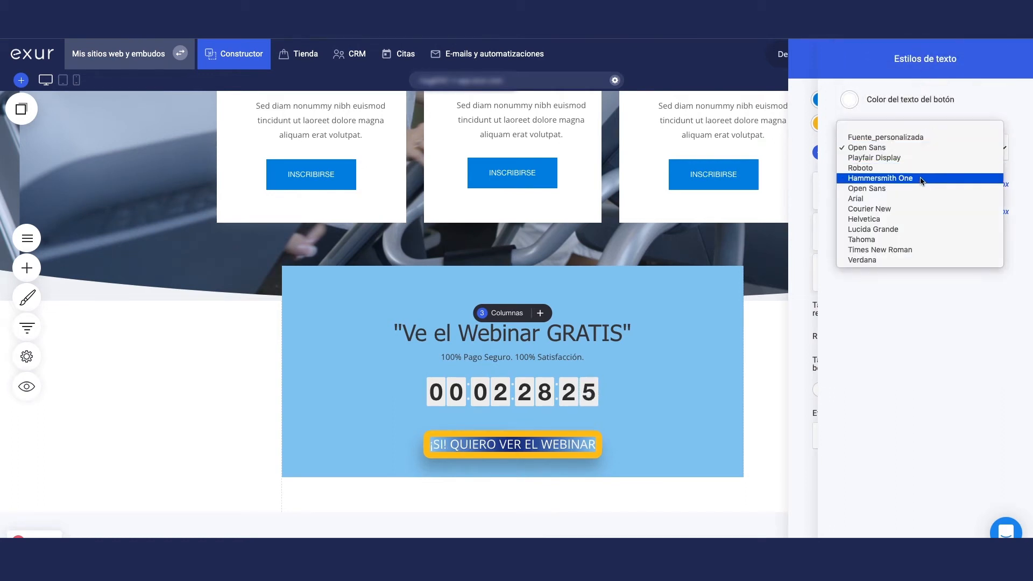
left_click(921, 168)
left_click(926, 149)
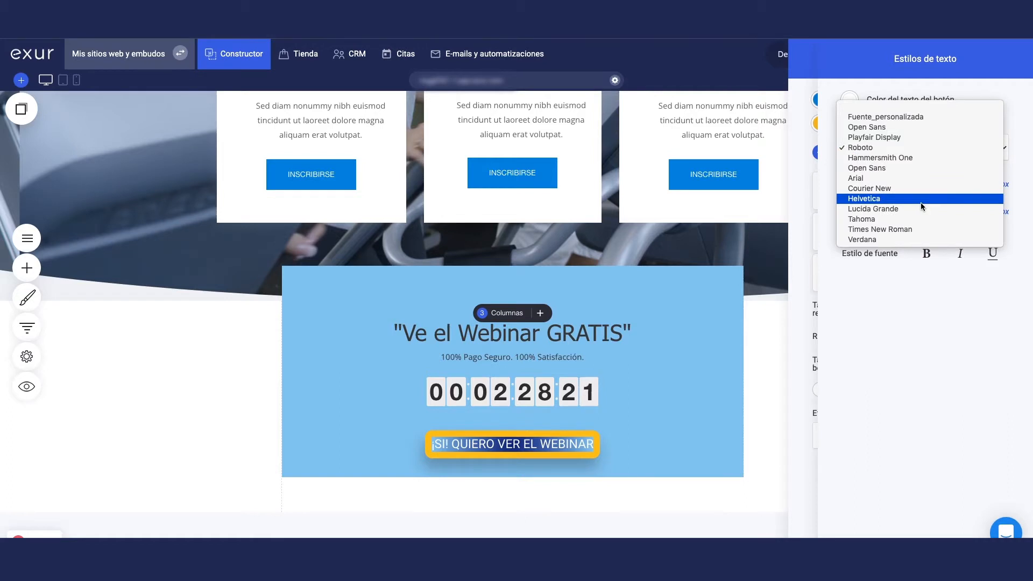
left_click(921, 199)
left_click(921, 153)
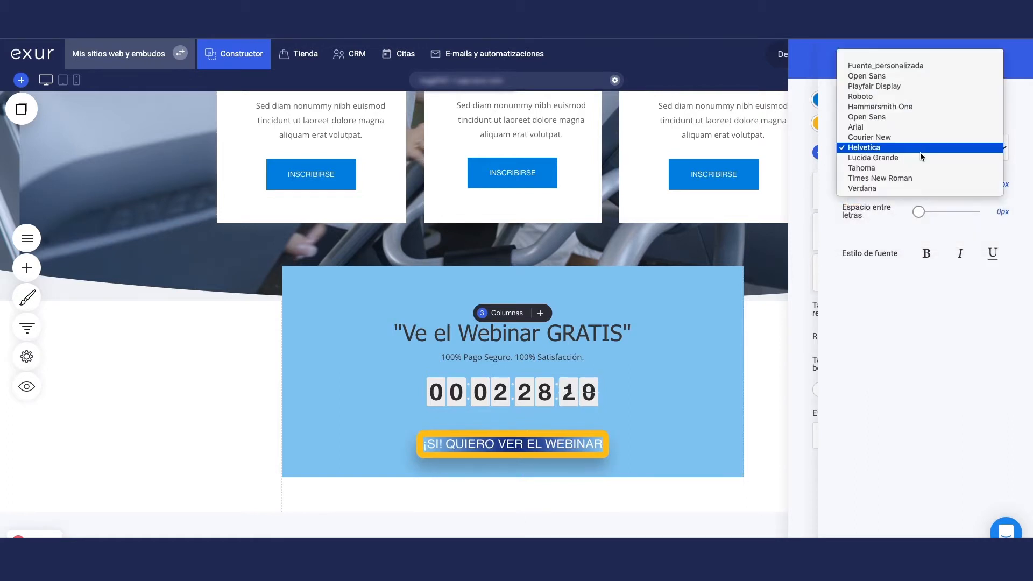
left_click(914, 189)
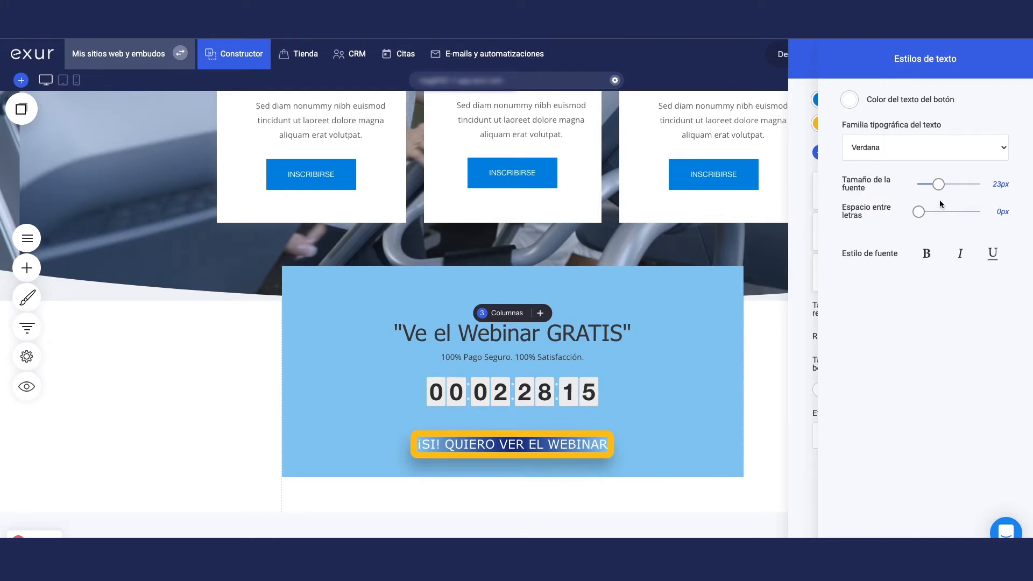
Format the button text in bold at 33 px with 3 px letter spacing.
left_click_drag(938, 184, 949, 187)
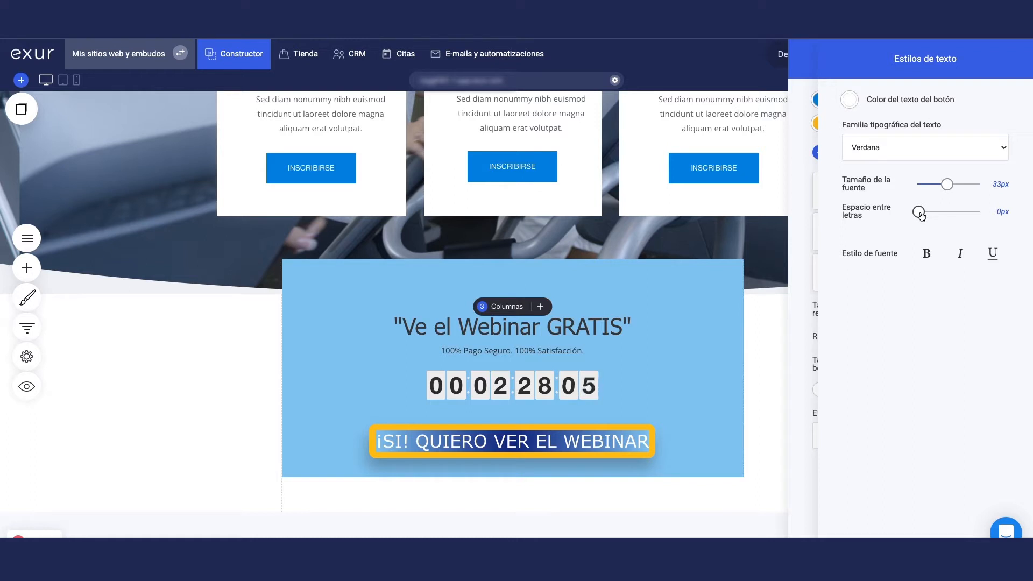
left_click_drag(922, 215, 930, 216)
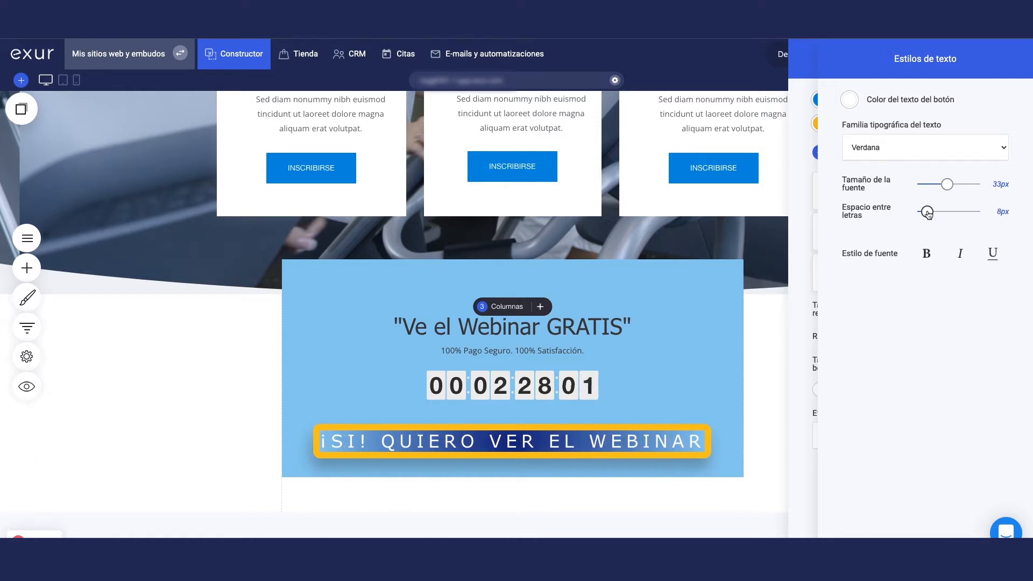
left_click_drag(928, 214, 925, 219)
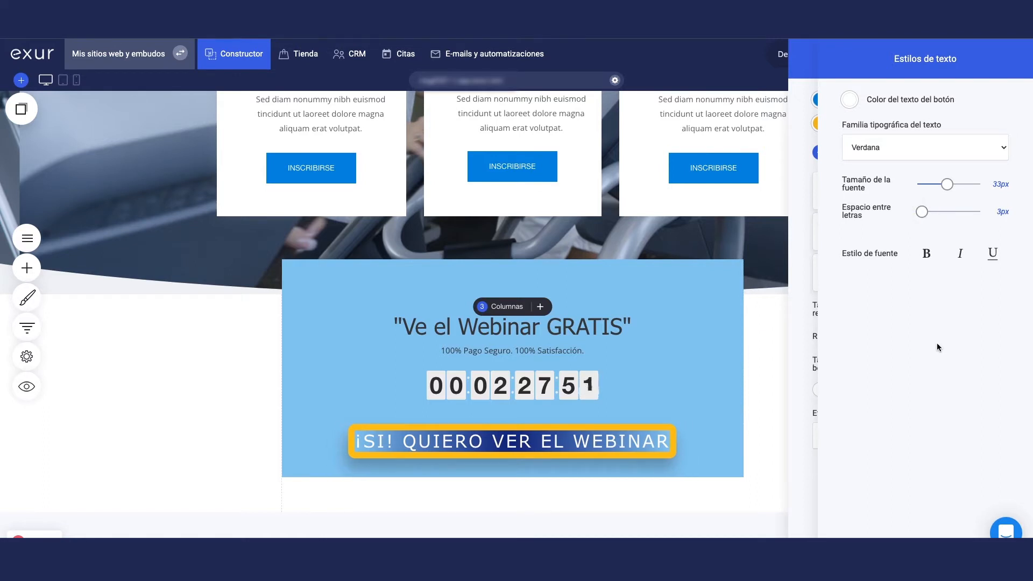
left_click(934, 263)
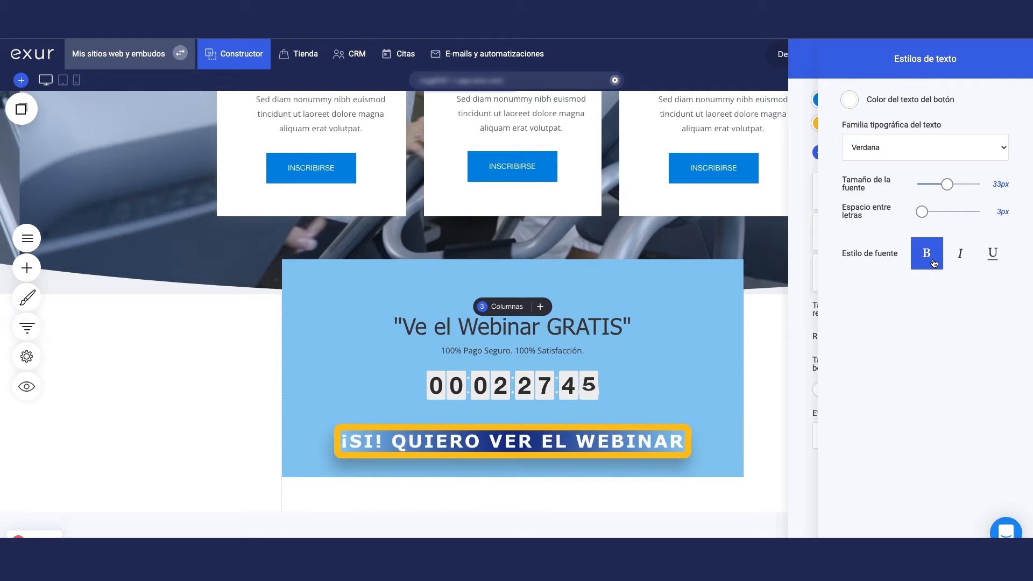
Make the button text italic, and try underlining it before removing the underline again.
left_click(961, 257)
left_click(999, 252)
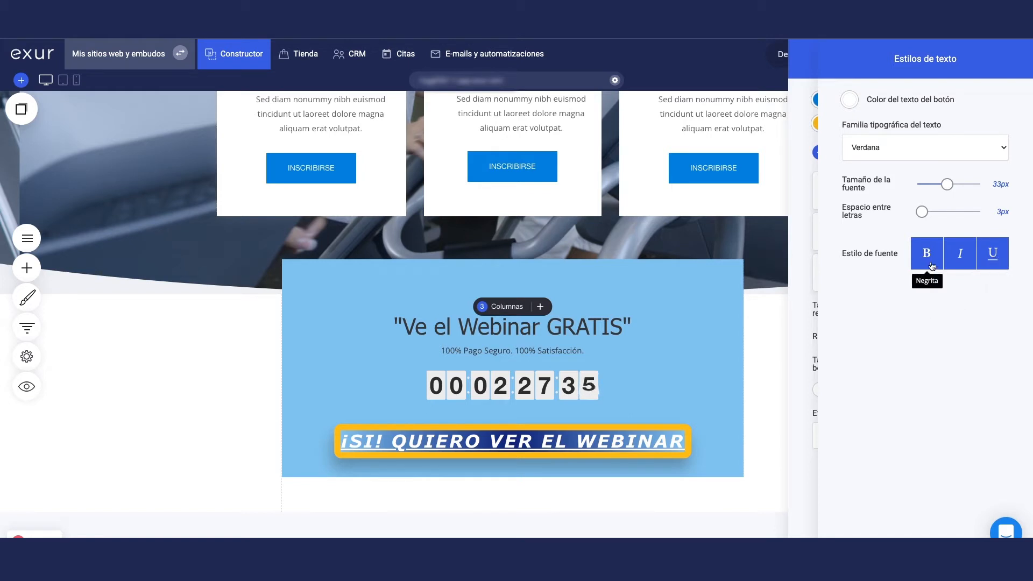
left_click(993, 254)
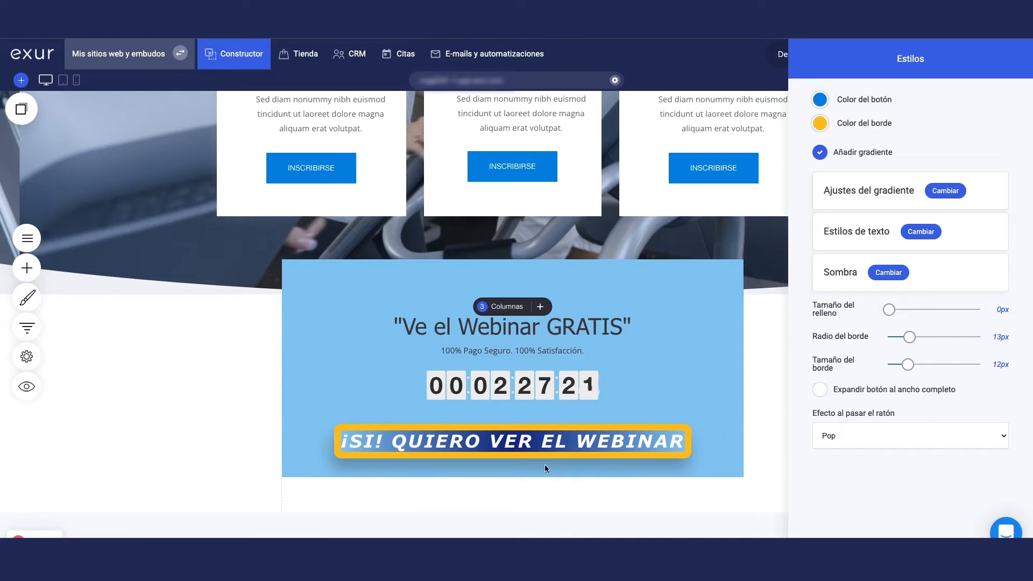
Open the button's shadow settings, try Sin sombra and set the shadow type back to Sombra externa.
left_click(889, 273)
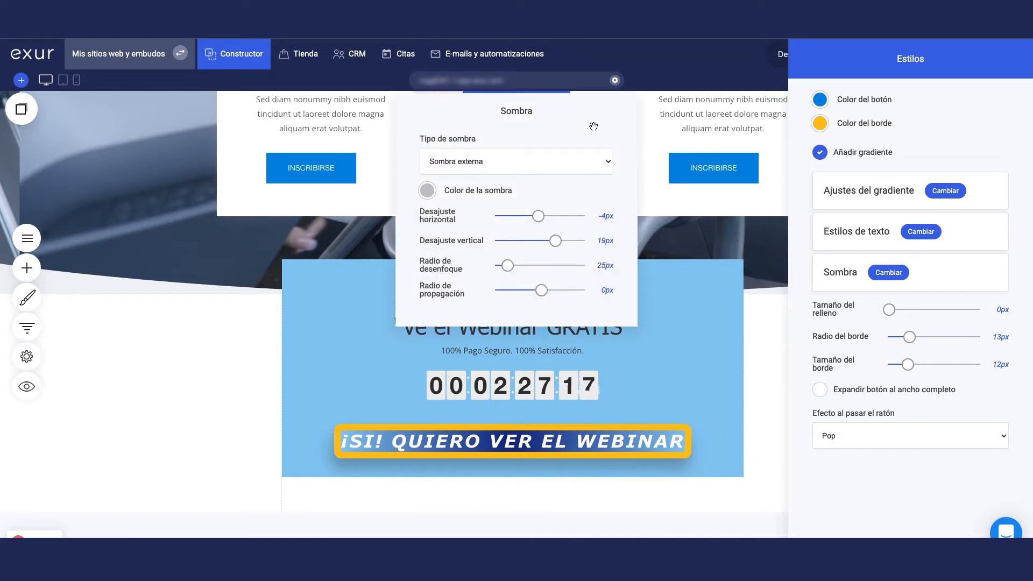
left_click(606, 163)
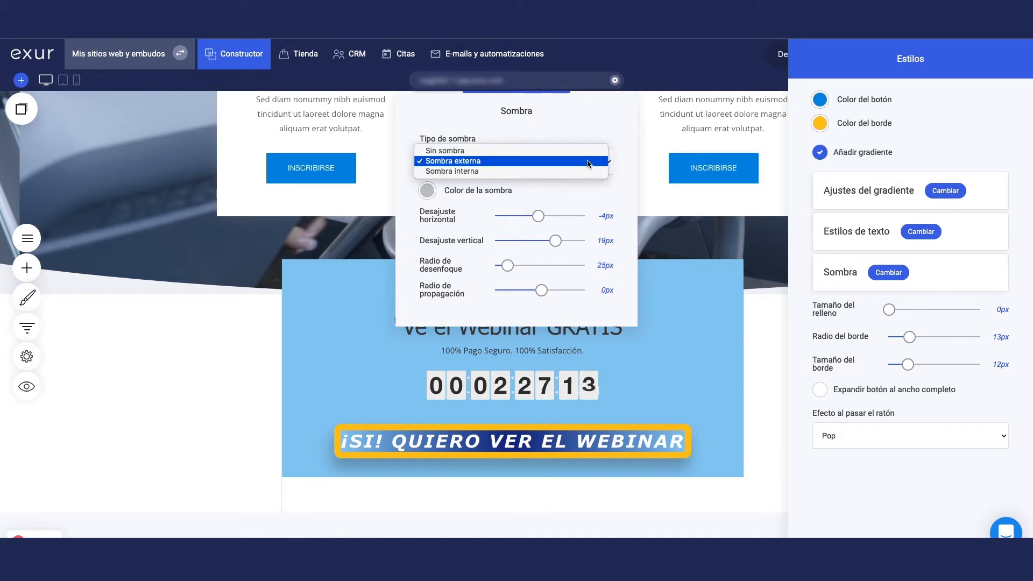
left_click(582, 153)
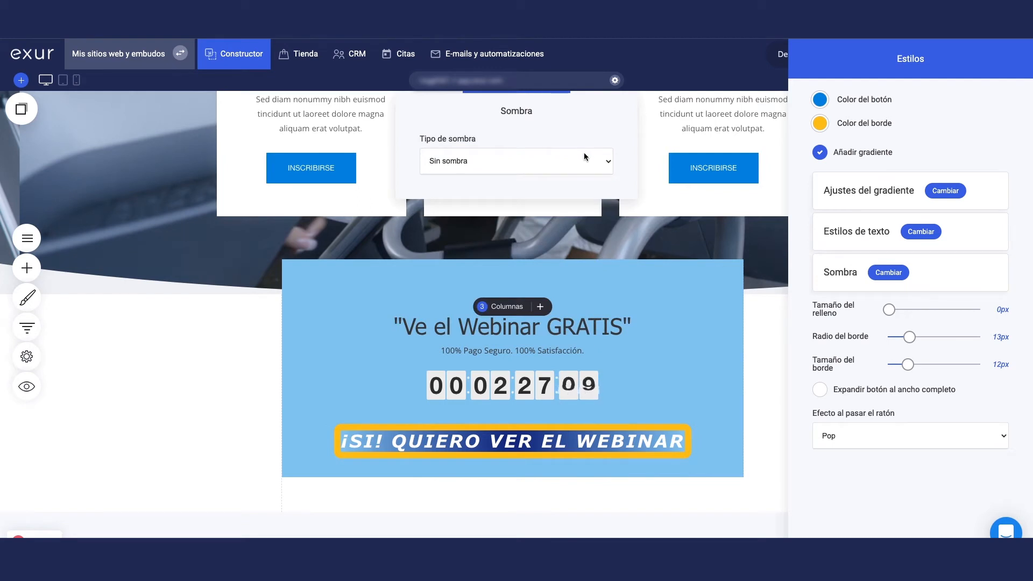
left_click(582, 164)
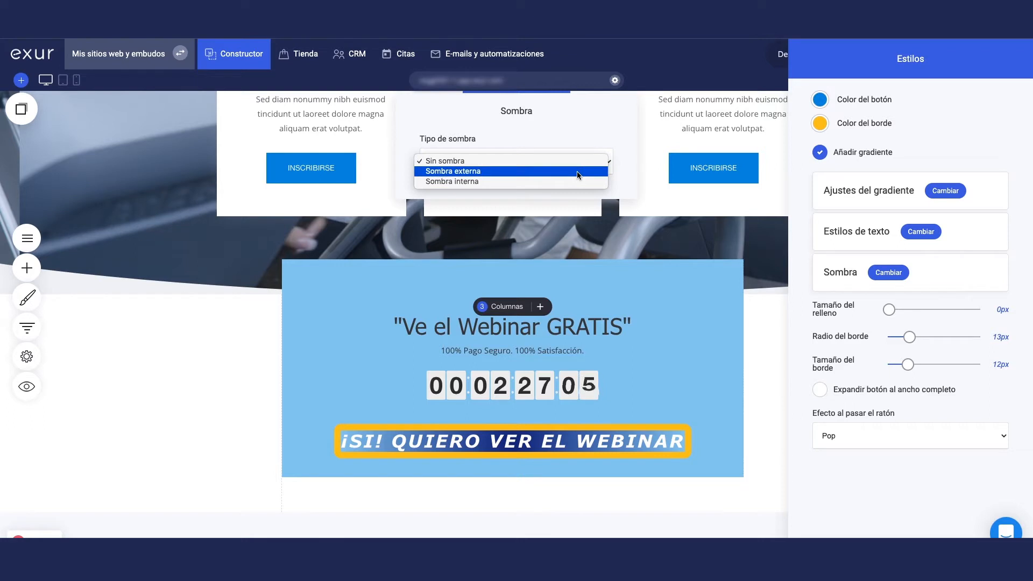
left_click(578, 171)
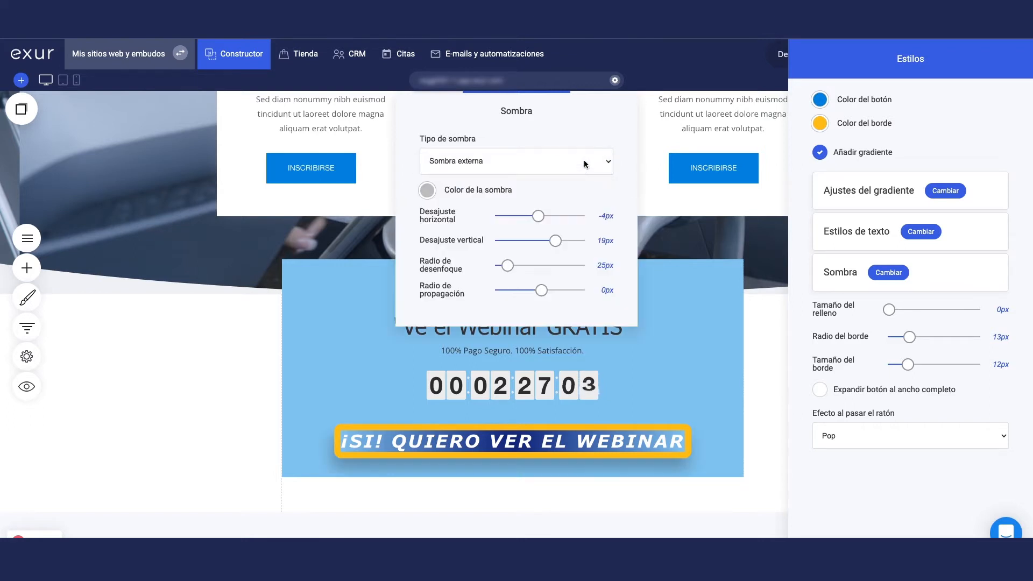
left_click(583, 160)
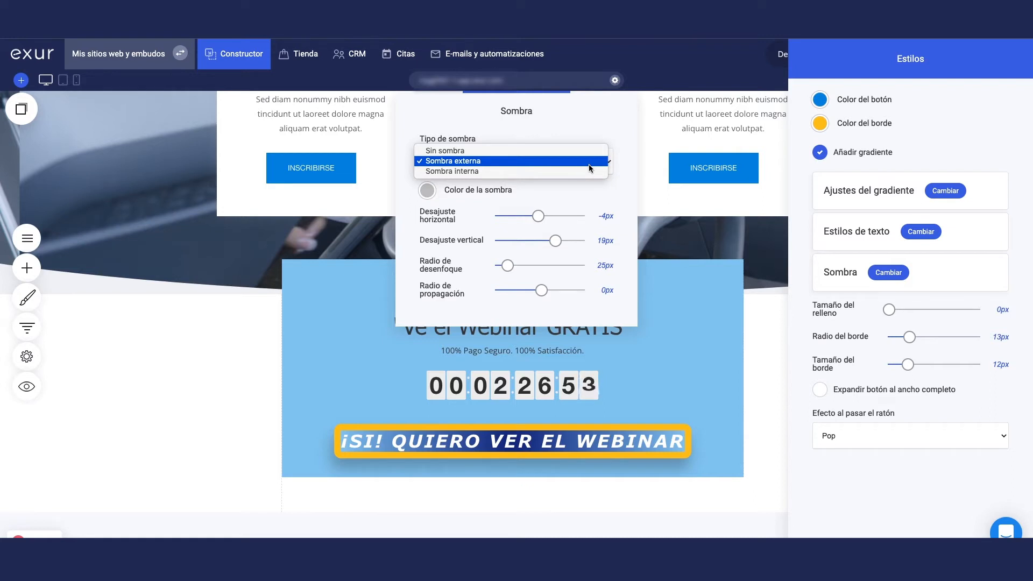
left_click(539, 161)
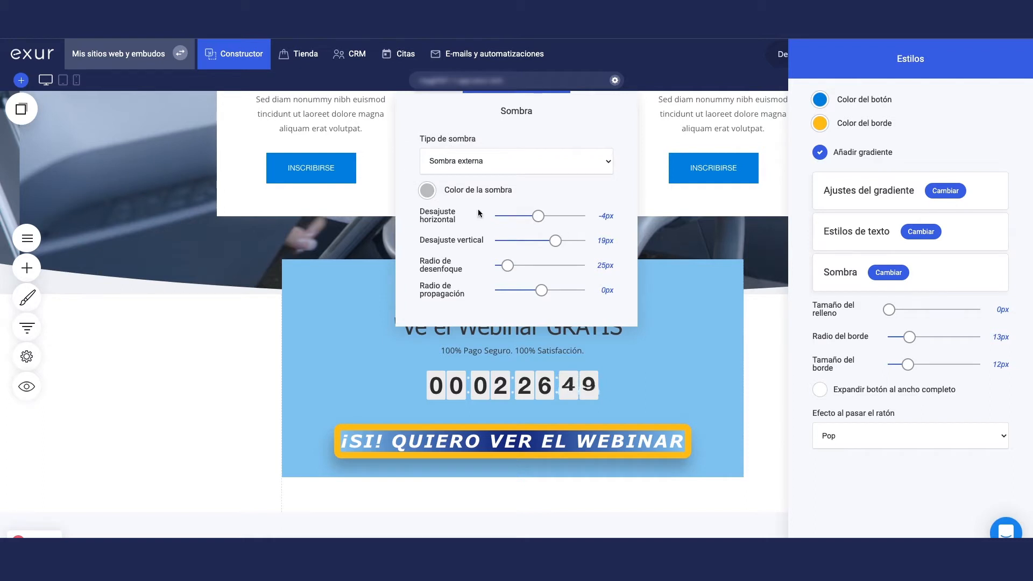
Set the button's shadow colour to dark blue 0F227E with an opacity of about 0.62.
left_click(429, 191)
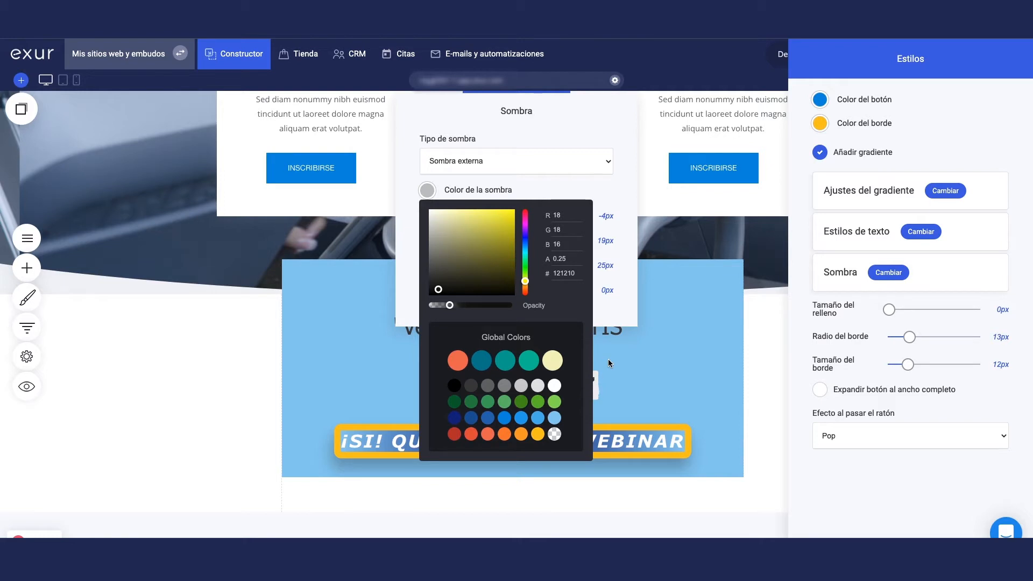
left_click(454, 418)
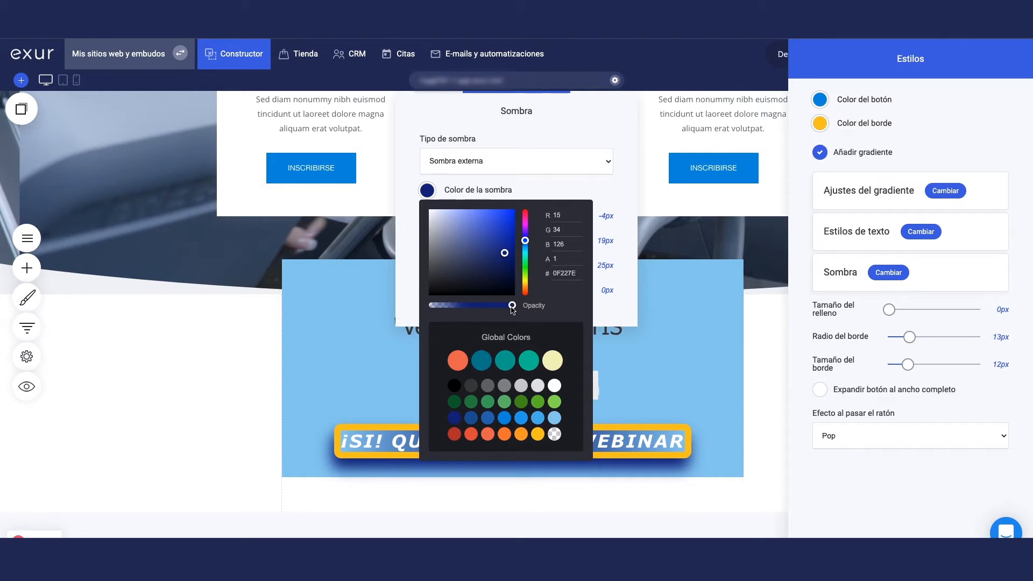
left_click_drag(513, 310, 467, 312)
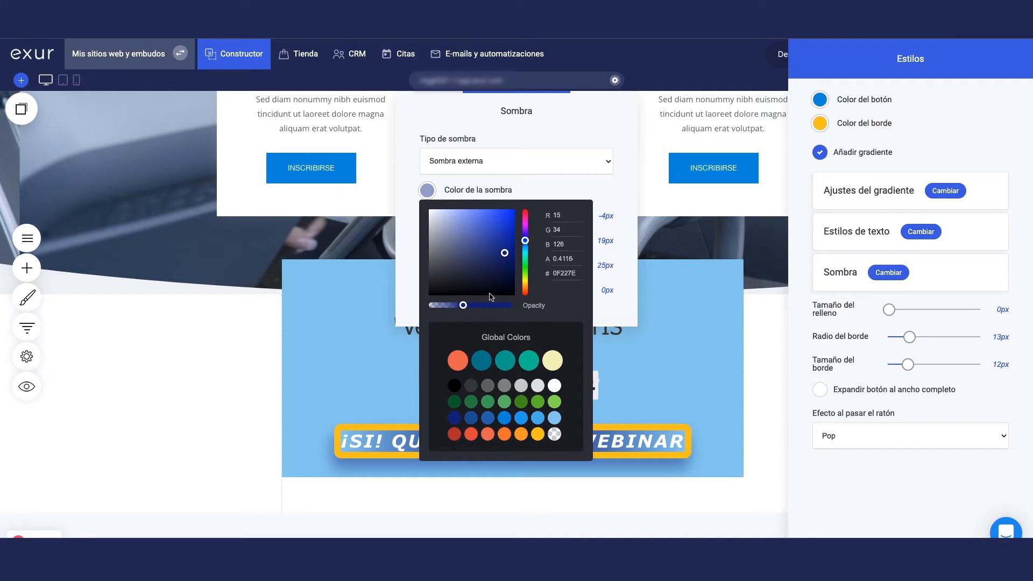
mouse_move(498, 264)
left_mouse_down()
mouse_move(468, 238)
mouse_move(483, 225)
mouse_move(502, 273)
left_mouse_up()
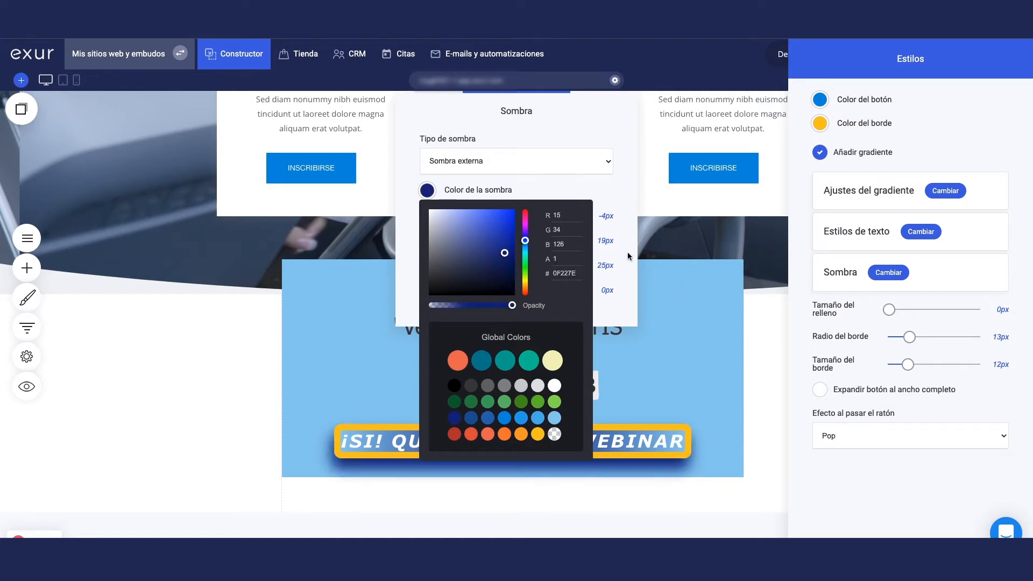
left_click_drag(511, 305, 480, 306)
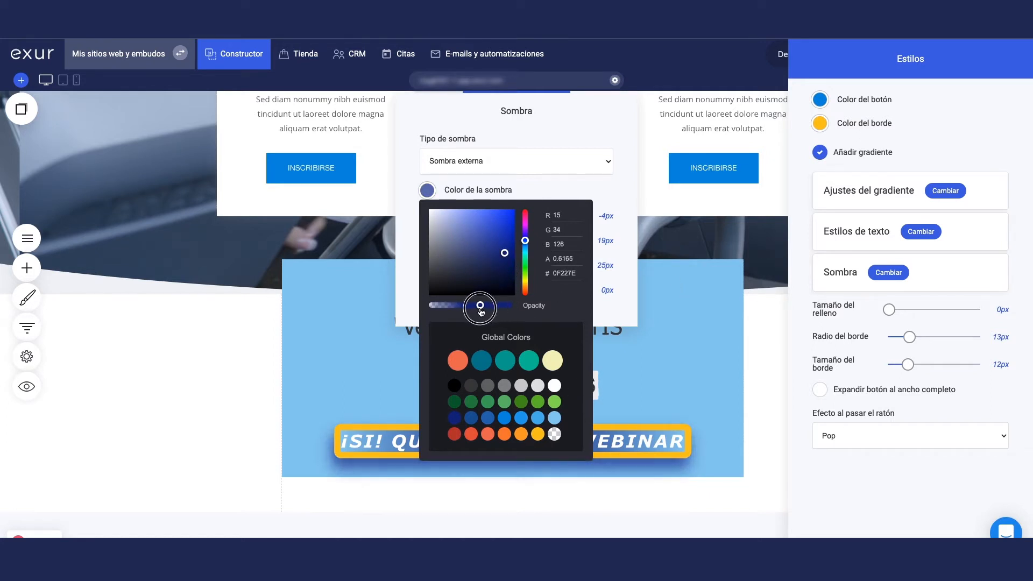
left_click(629, 243)
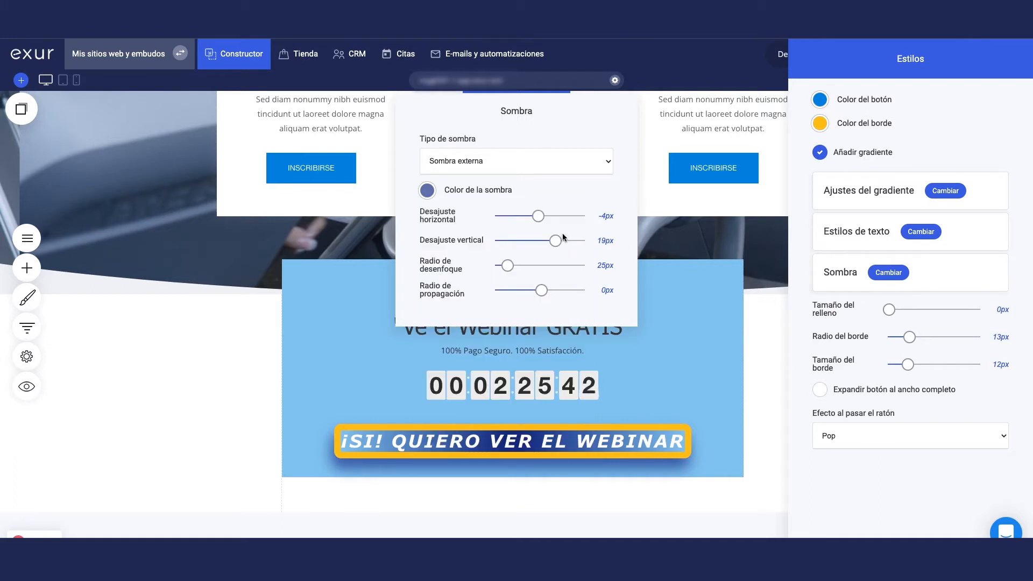
Set the shadow's horizontal offset to -1 px and its vertical offset to 12 px, trying -10 px vertically first.
mouse_move(538, 215)
left_mouse_down()
mouse_move(575, 215)
mouse_move(480, 215)
mouse_move(578, 215)
mouse_move(542, 219)
left_mouse_up()
left_click_drag(559, 244, 535, 247)
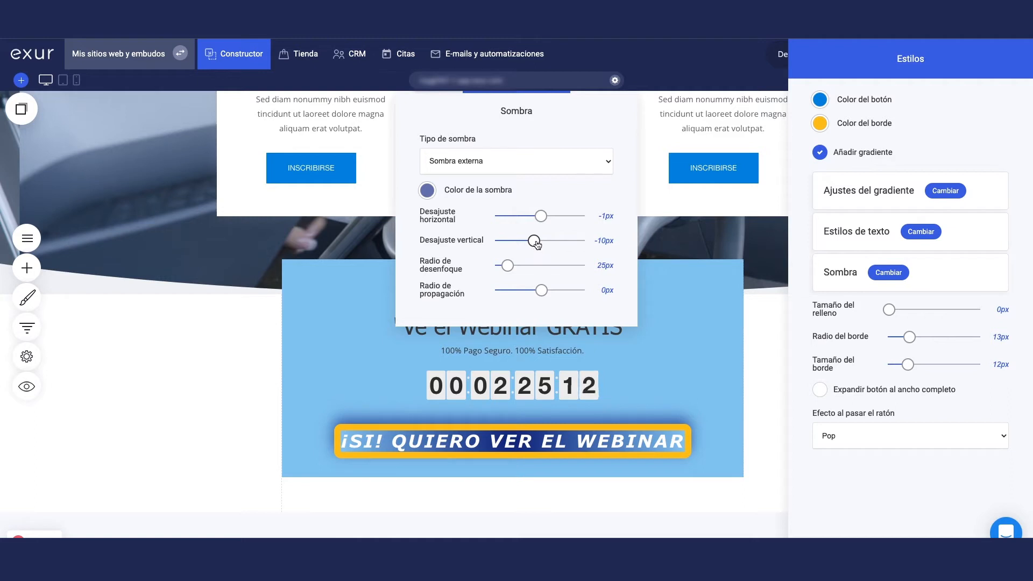
left_click_drag(536, 244, 554, 245)
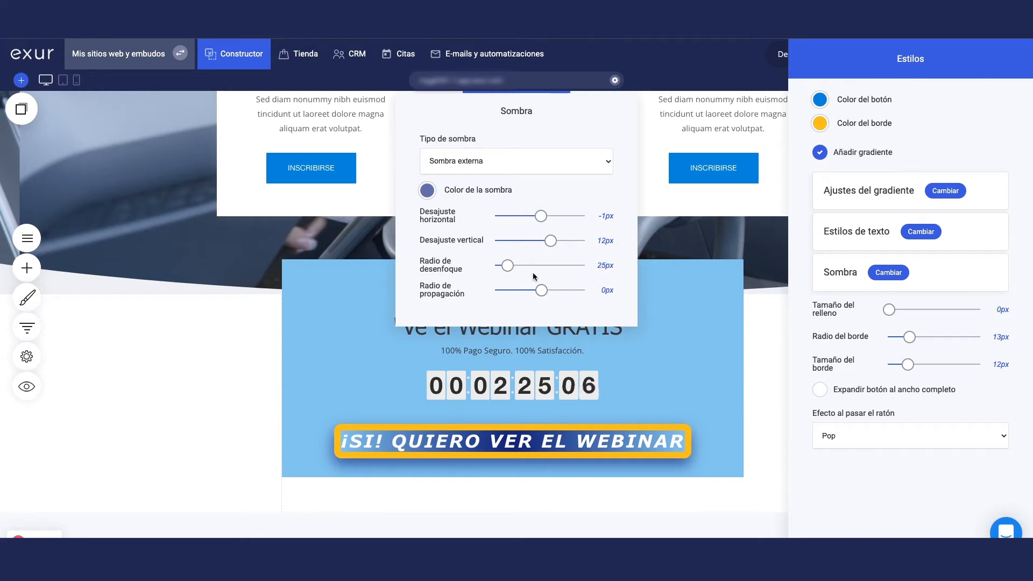
Set the shadow's blur radius to 13 px after trying 0, 9 and 68 px, and try a -50 px spread radius before raising it again.
left_click_drag(507, 267, 481, 273)
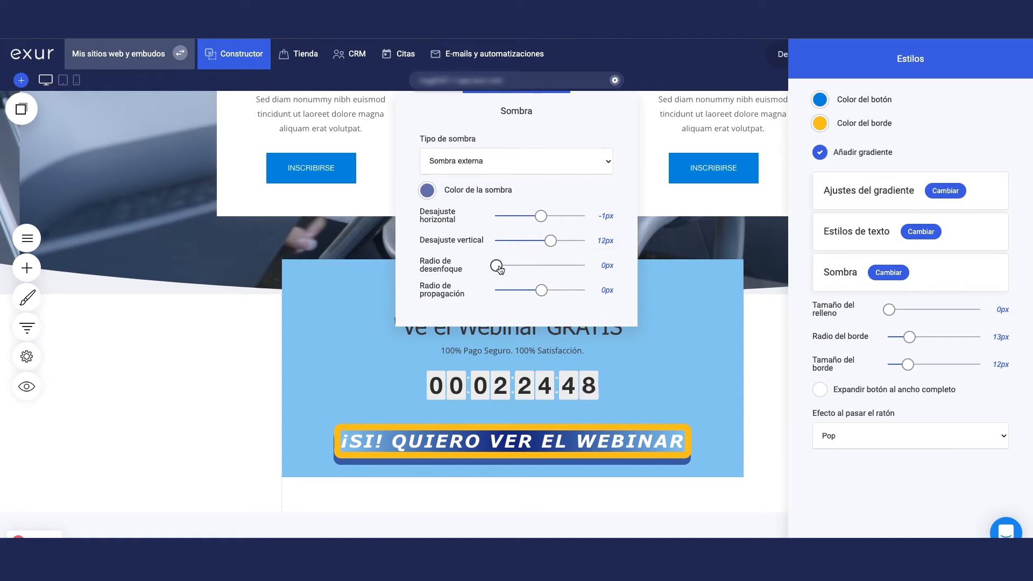
left_click_drag(499, 269, 504, 271)
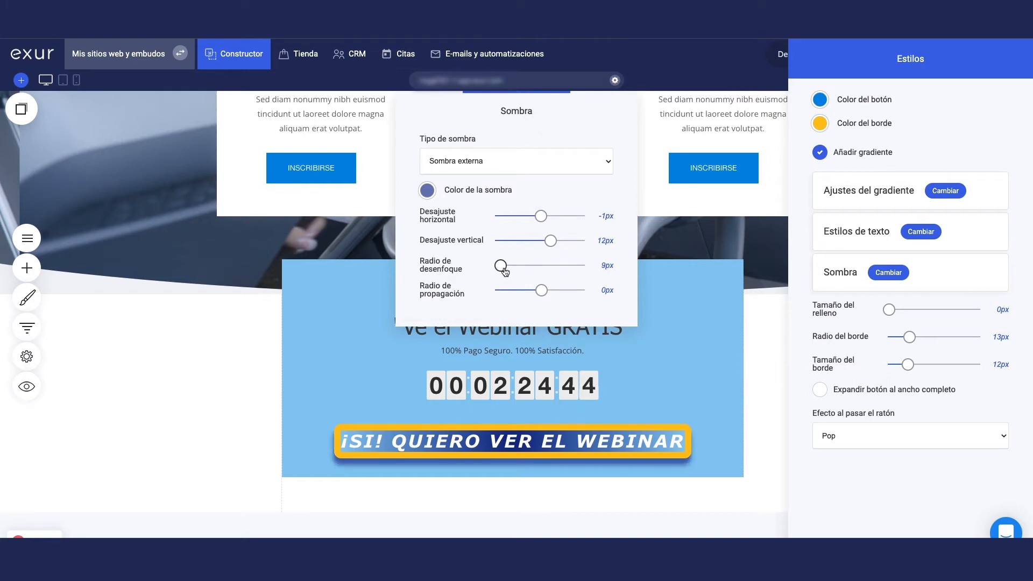
left_click_drag(505, 272, 531, 270)
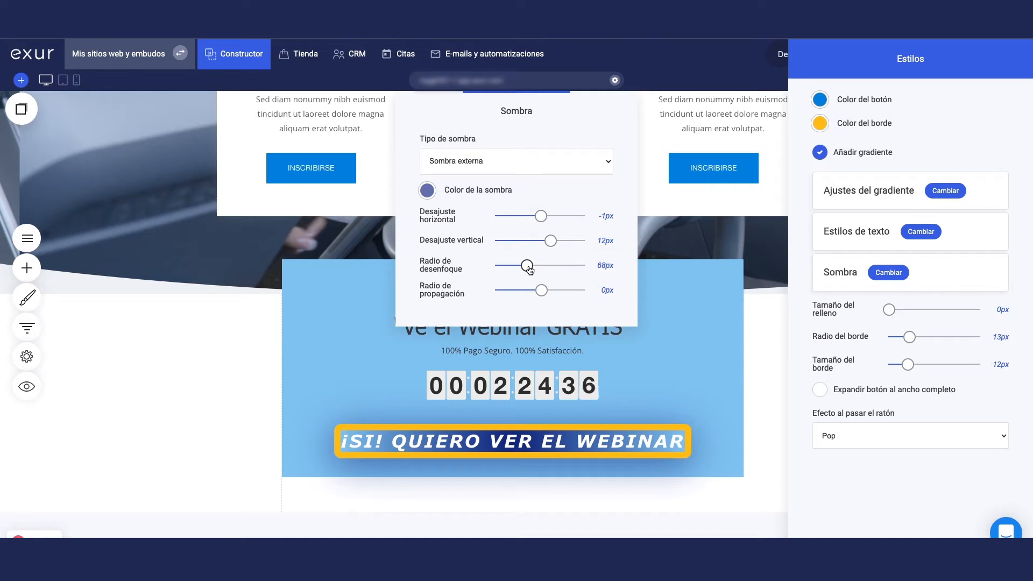
left_click_drag(530, 268, 503, 274)
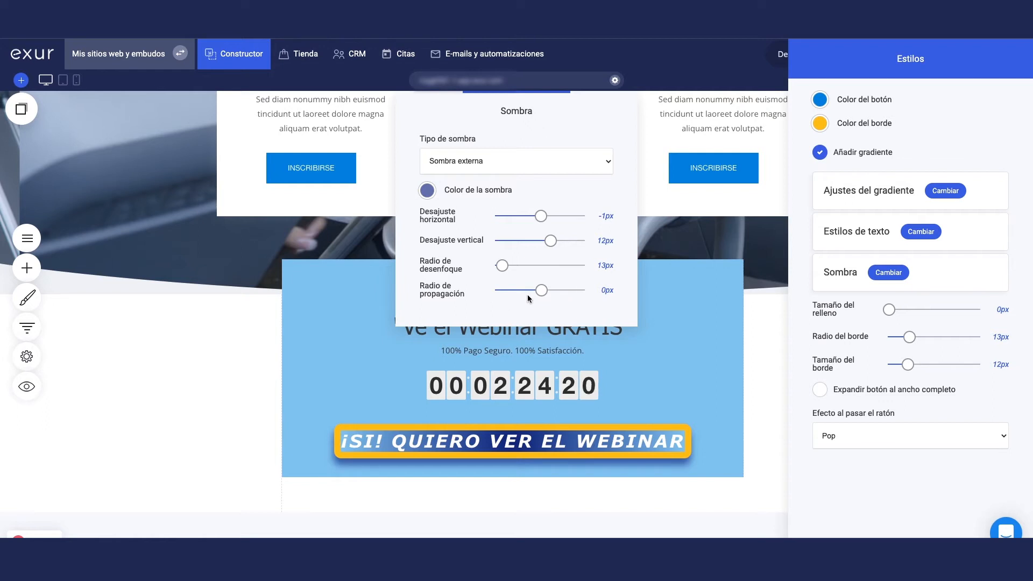
left_click_drag(541, 290, 469, 290)
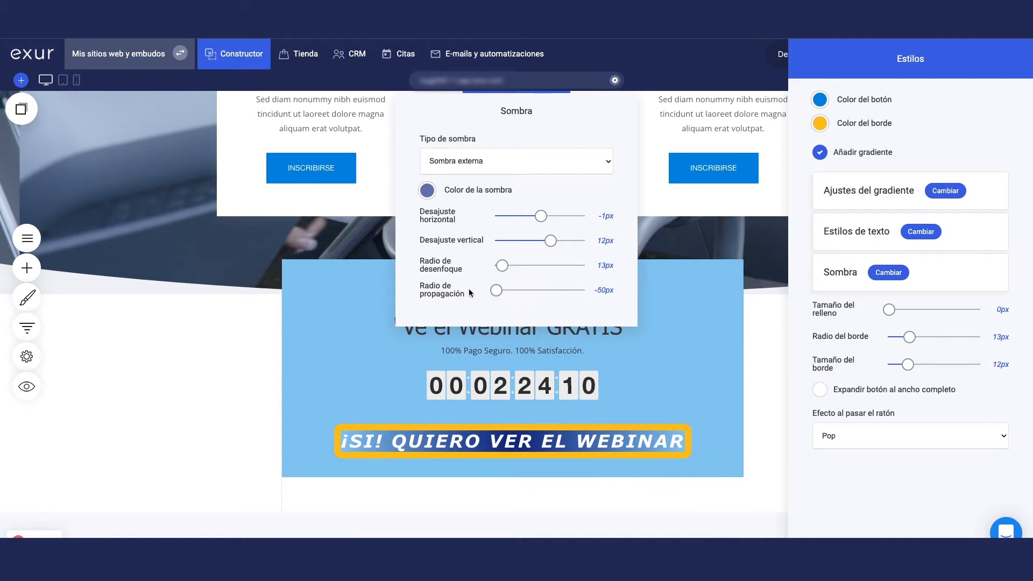
left_click_drag(497, 291, 544, 290)
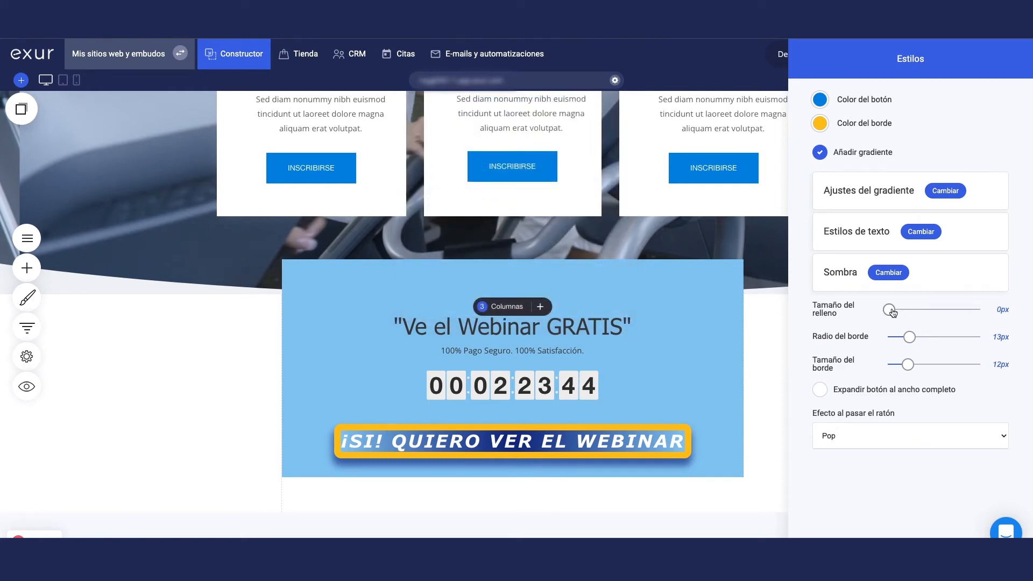
Increase the button's padding size to 16 px.
left_click_drag(892, 311, 902, 314)
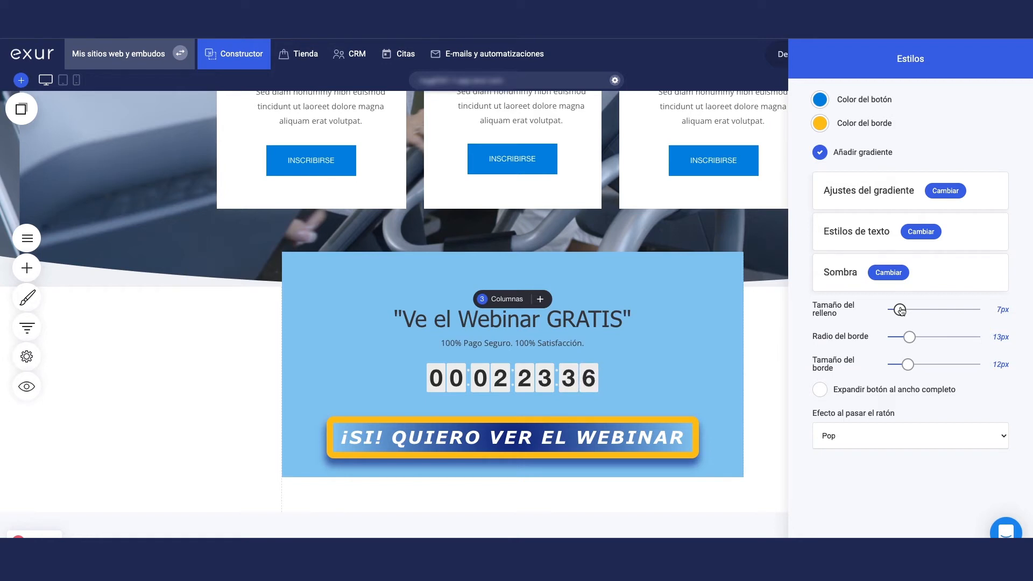
left_click_drag(901, 311, 913, 312)
left_click_drag(914, 313, 915, 311)
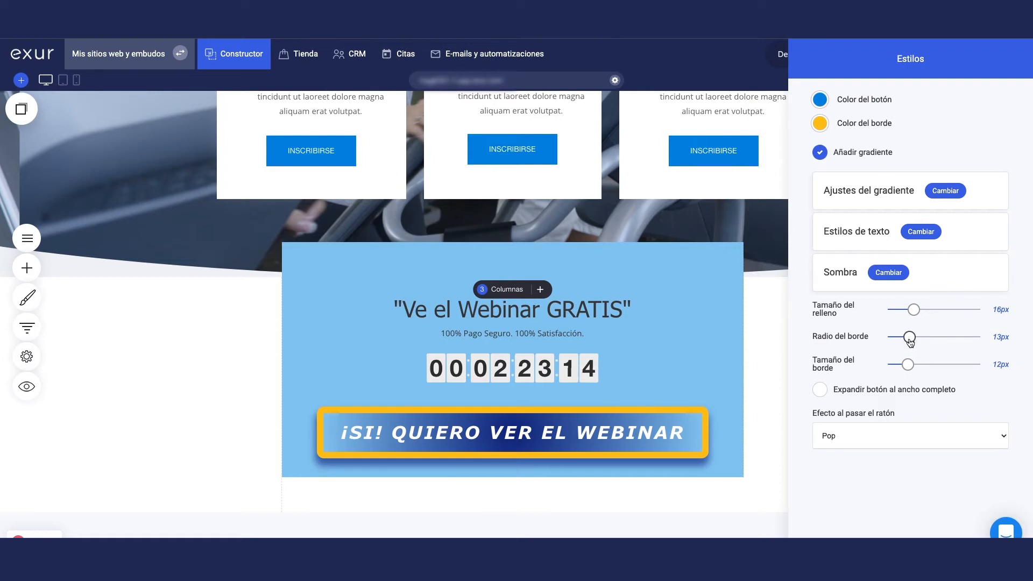
Try square corners on the button and set its border radius to 60 px.
left_click_drag(910, 341, 875, 337)
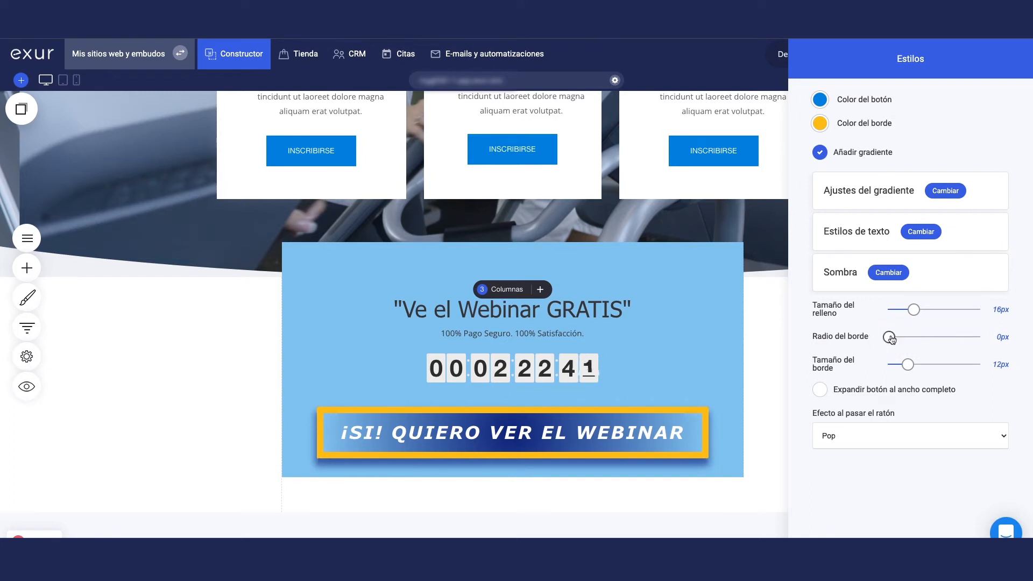
left_click_drag(891, 338, 1004, 345)
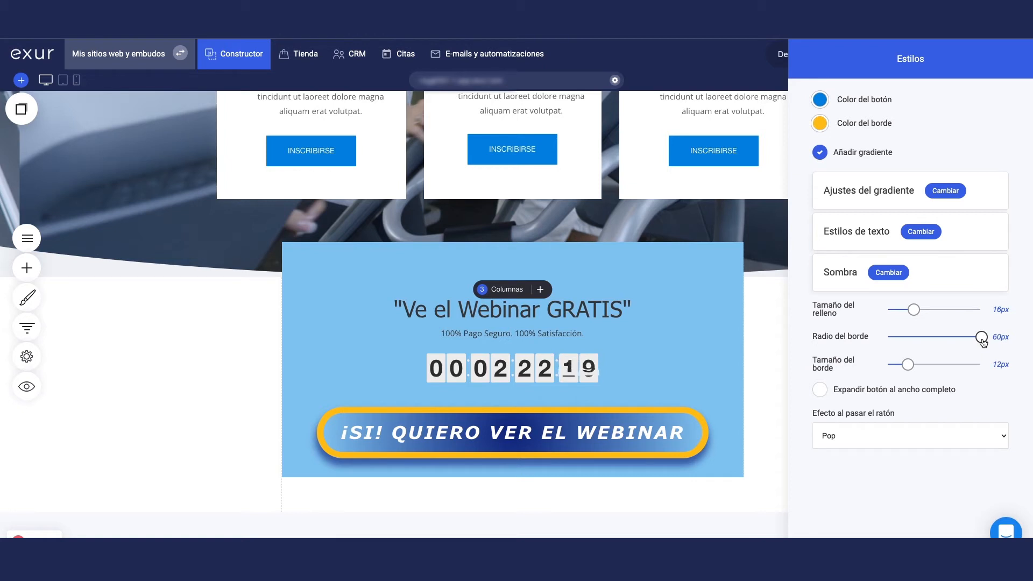
left_click_drag(983, 341, 1016, 342)
Set the button's border size to 5 px after trying widths of 6 and 27 px.
left_click_drag(908, 368, 897, 371)
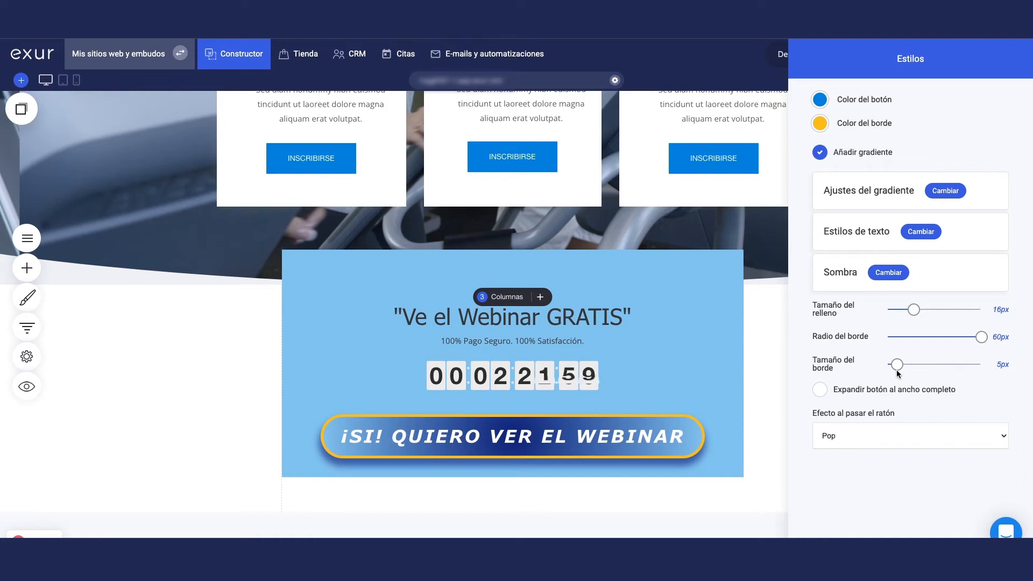
mouse_move(897, 364)
left_mouse_down()
mouse_move(930, 366)
mouse_move(899, 369)
left_mouse_up()
left_click(904, 390)
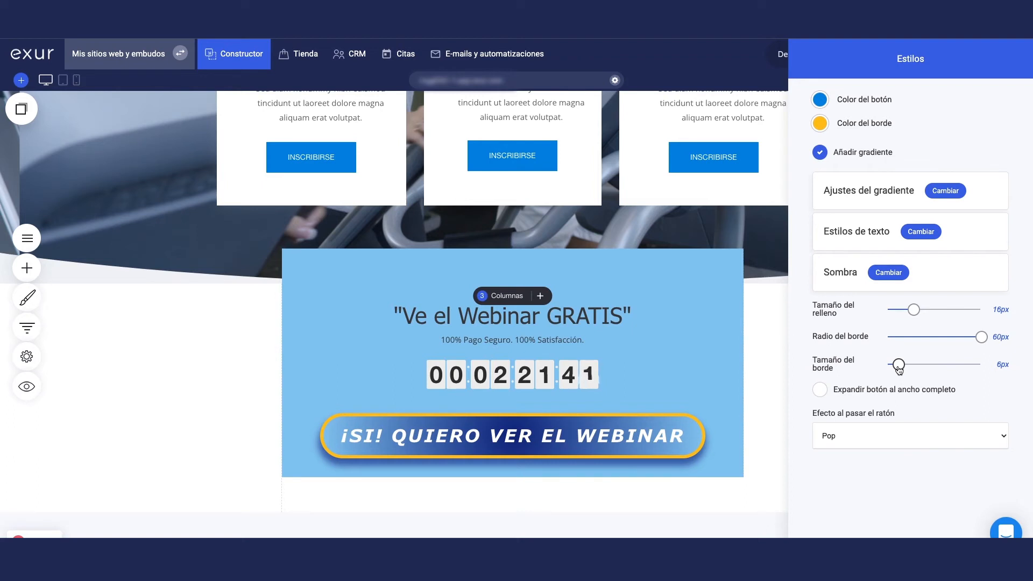
left_click_drag(900, 368, 932, 364)
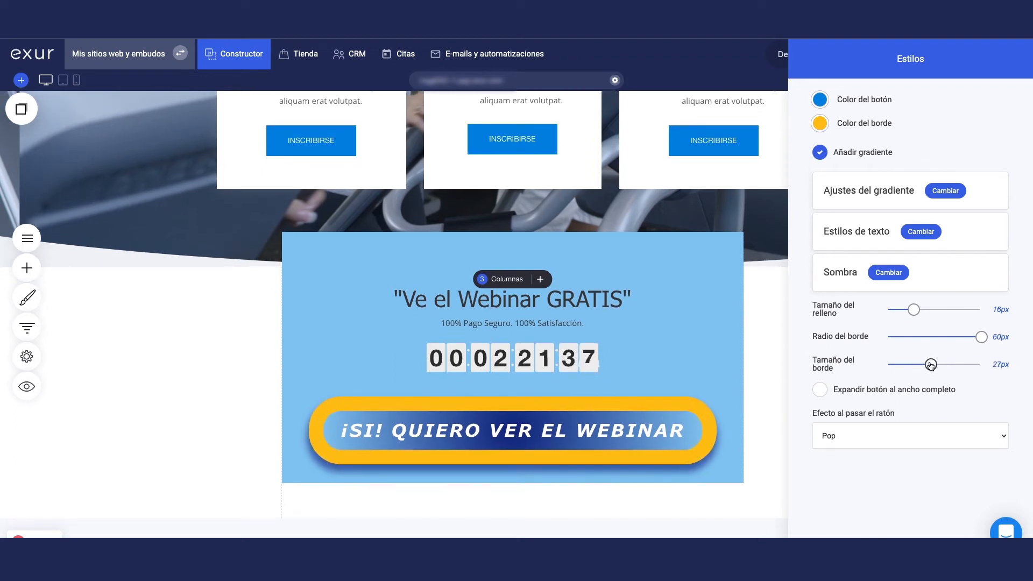
left_click(933, 365)
left_click_drag(934, 366, 900, 372)
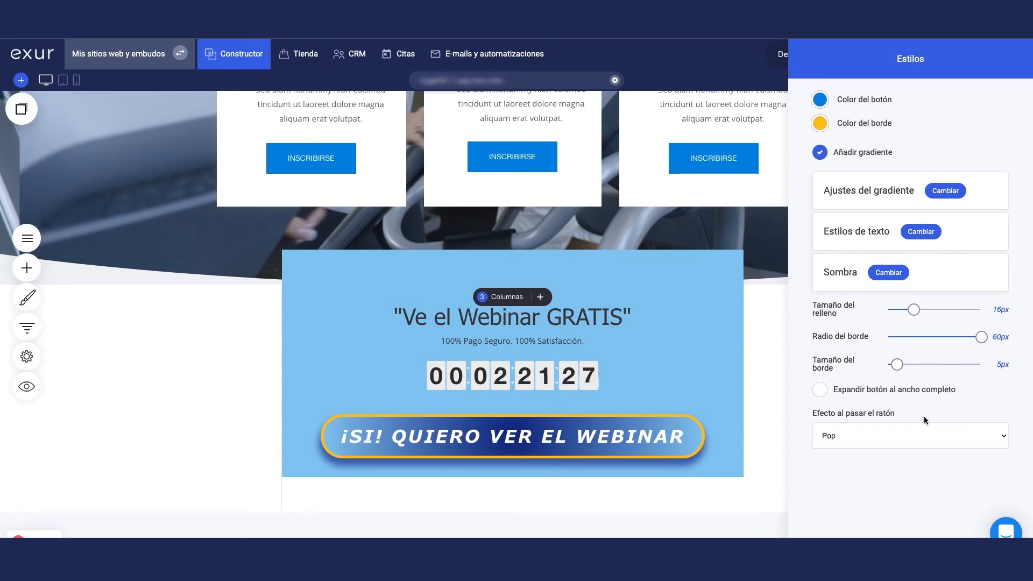
Try expanding the button to full width and turn that off again, and set its hover effect to Crecer.
left_click(820, 392)
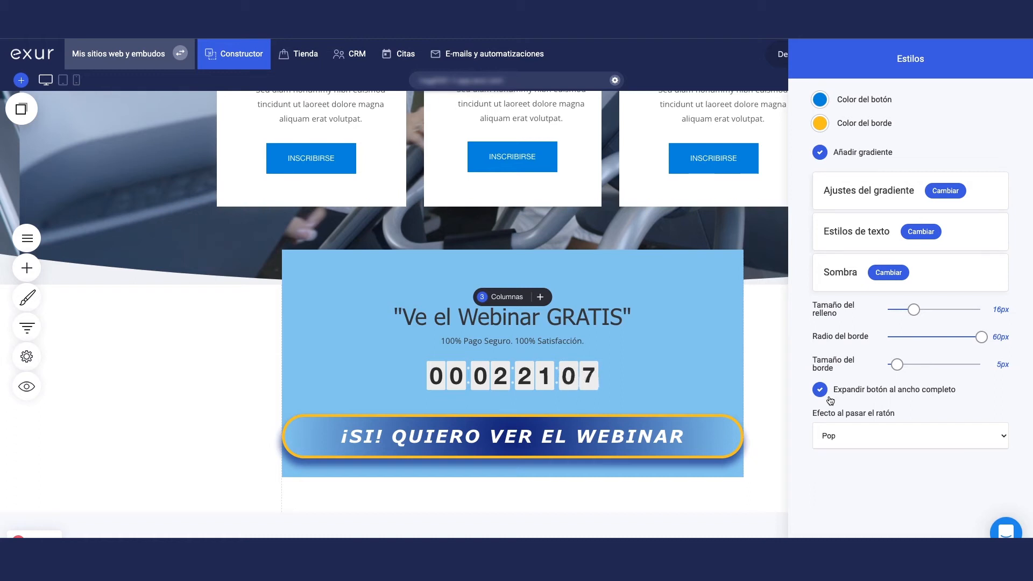
left_click(823, 391)
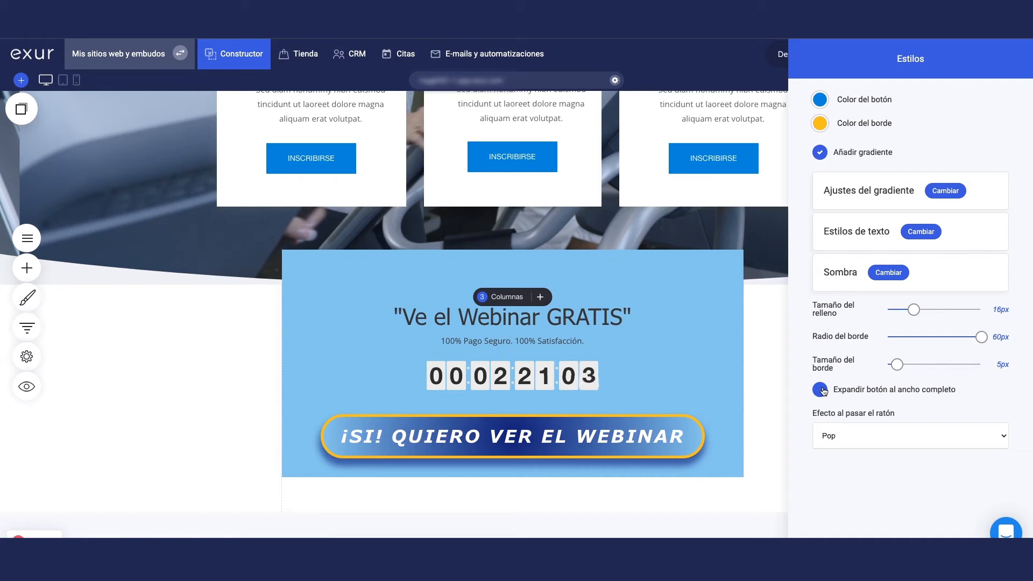
left_click(874, 443)
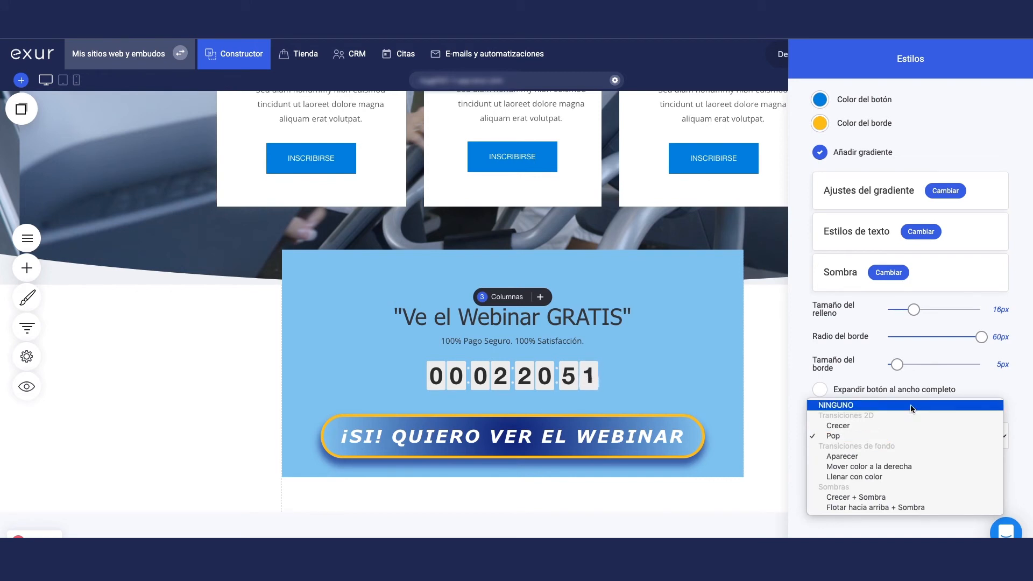
left_click(886, 423)
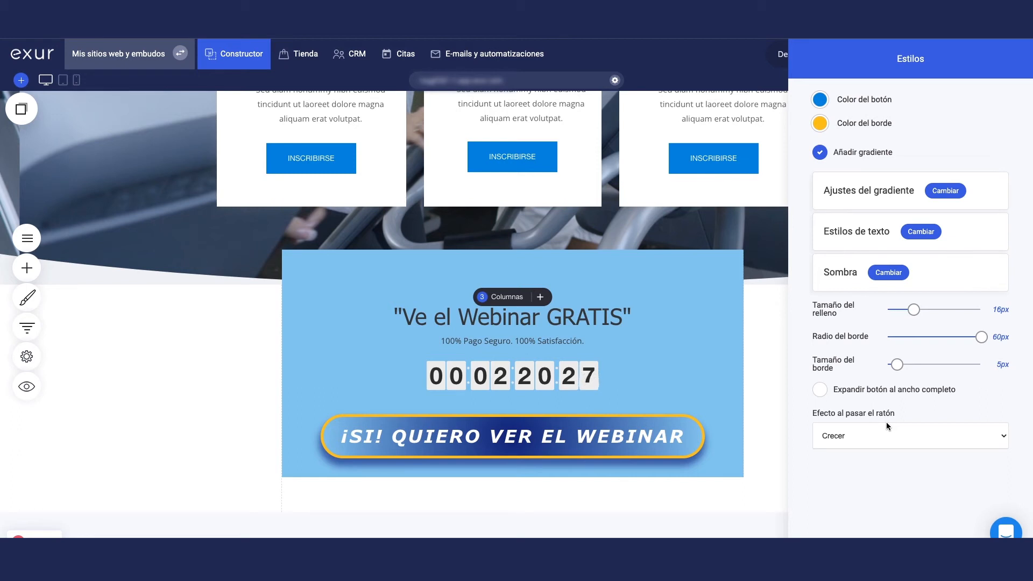
Try Pop as the webinar button's hover effect and switch it to Aparecer.
left_click(859, 439)
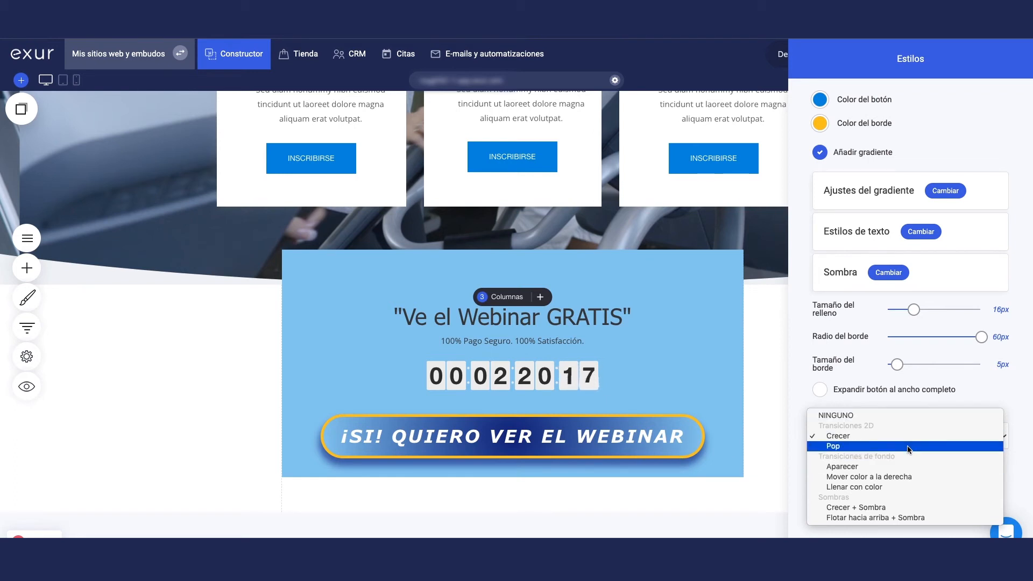
key("Escape")
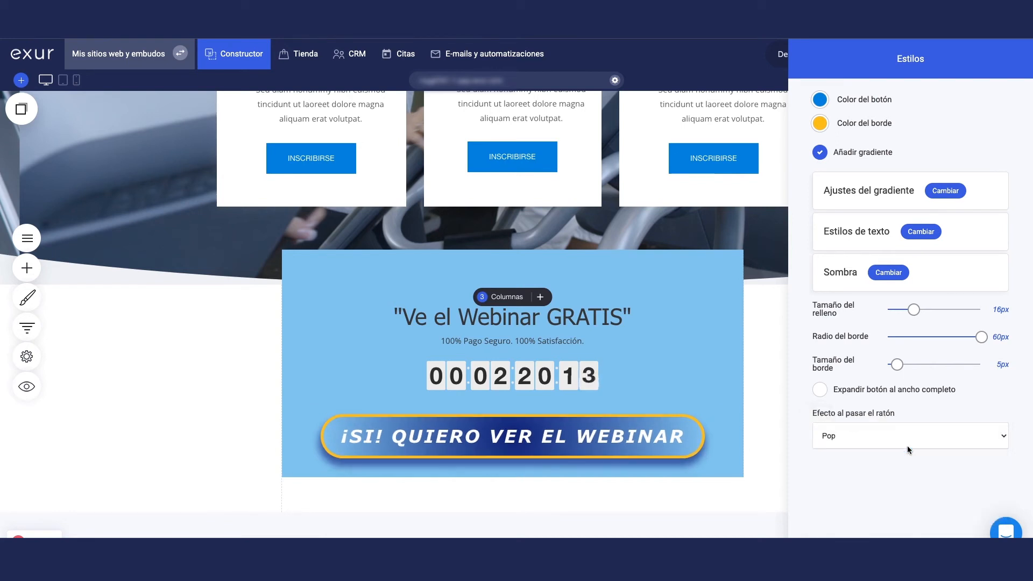
left_click(947, 437)
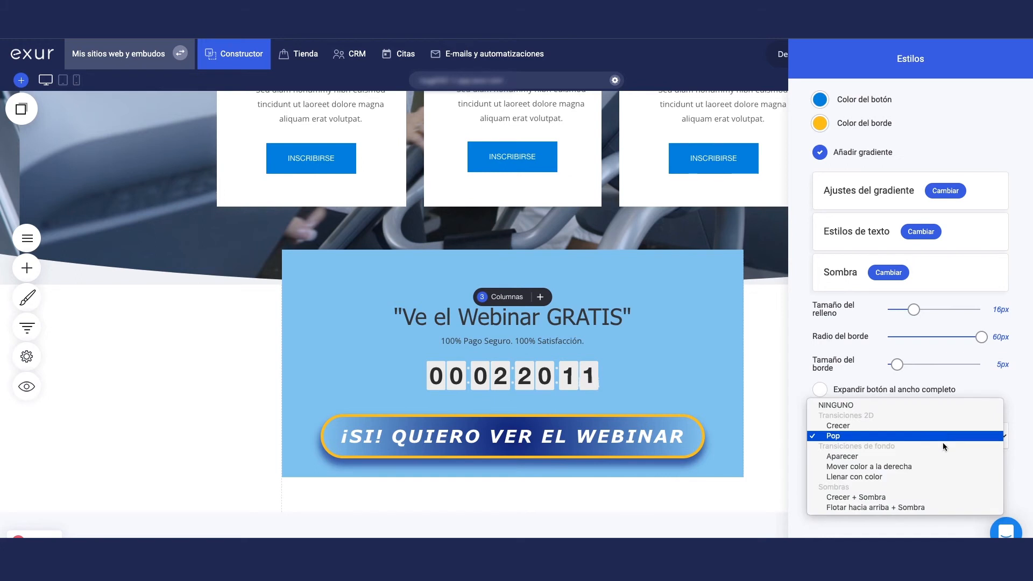
left_click(943, 456)
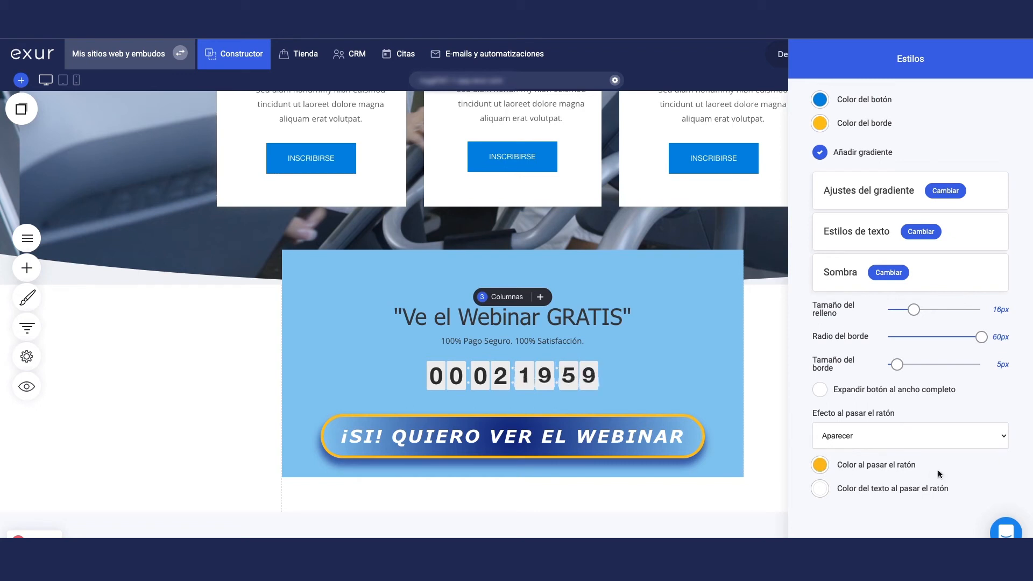
Set the button's hover colour to the coral global colour and close the styles.
left_click(821, 466)
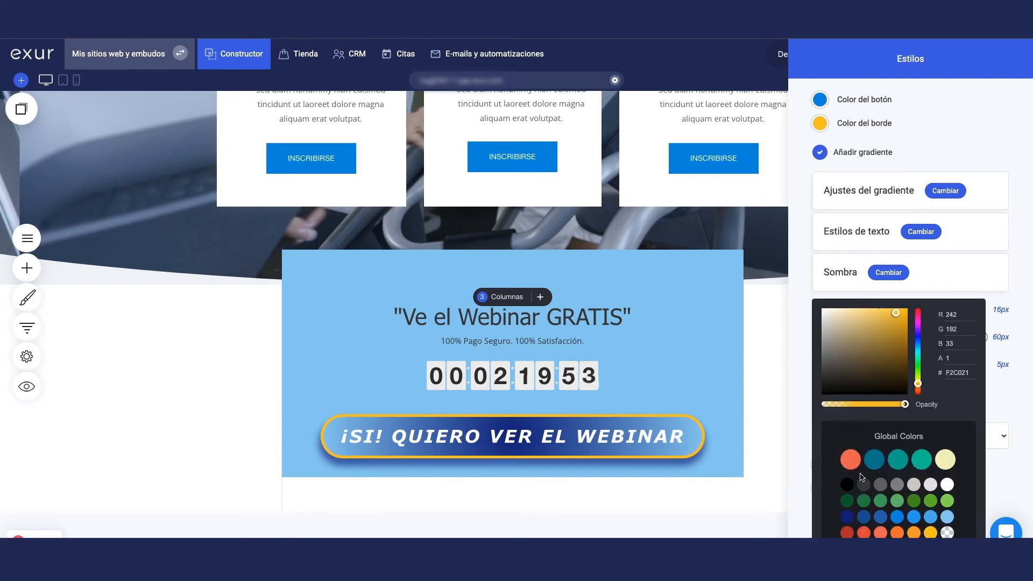
left_click(850, 466)
left_click(801, 435)
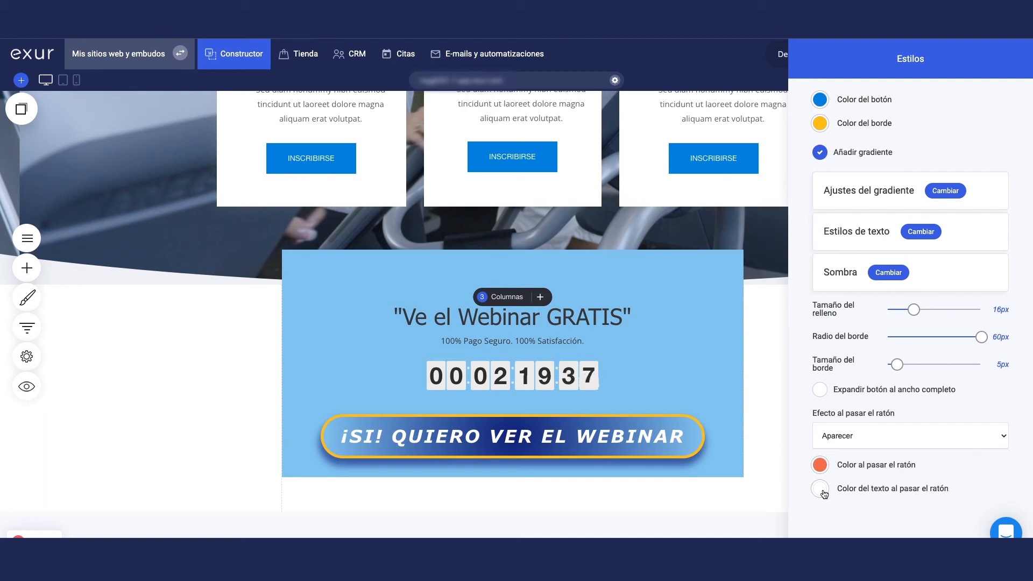
left_click(773, 357)
Save the page, preview the webinar button with the Aparecer effect, and return to the editor.
left_click(856, 55)
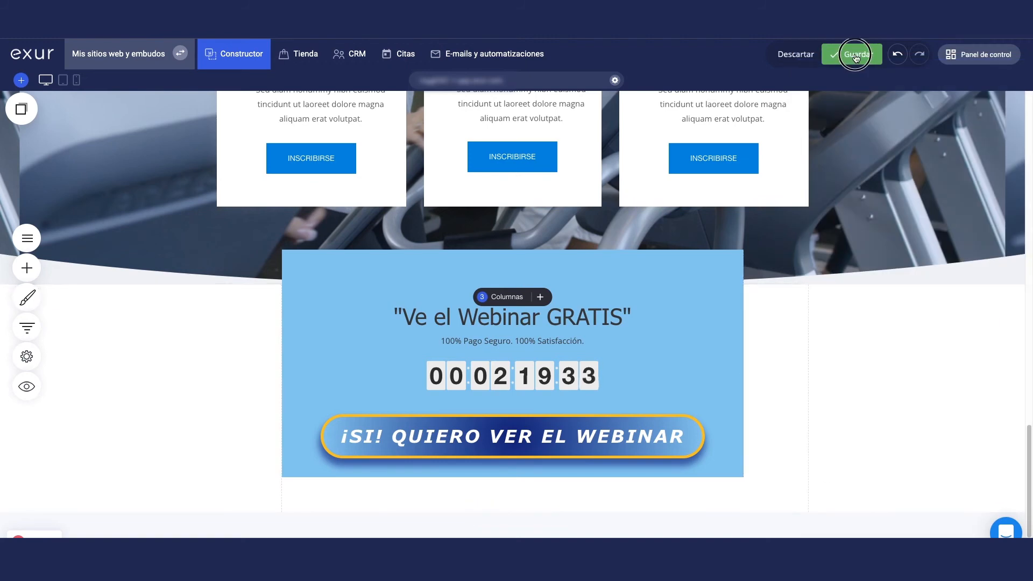
left_click(28, 390)
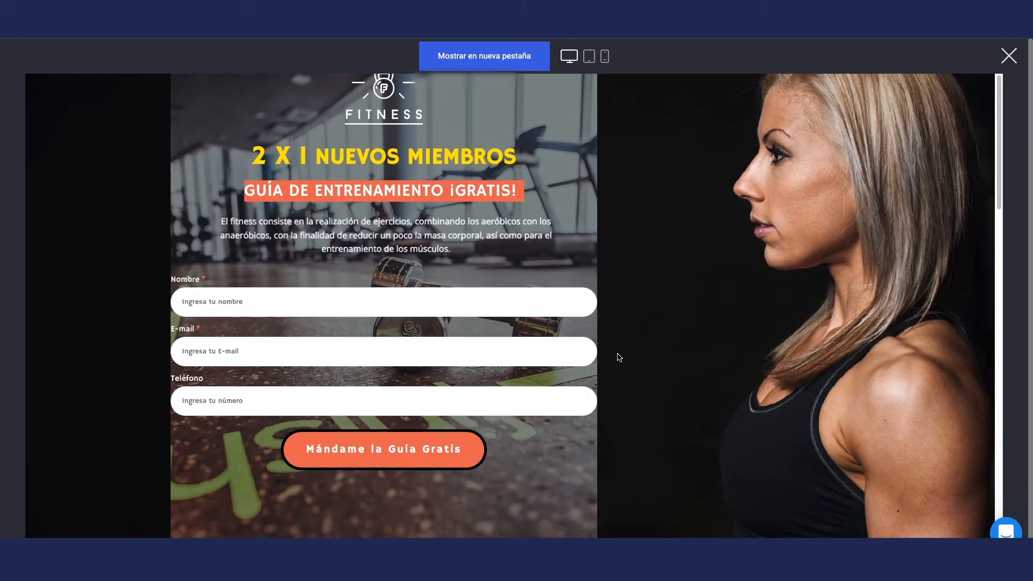
scroll(619, 357, "down", 15)
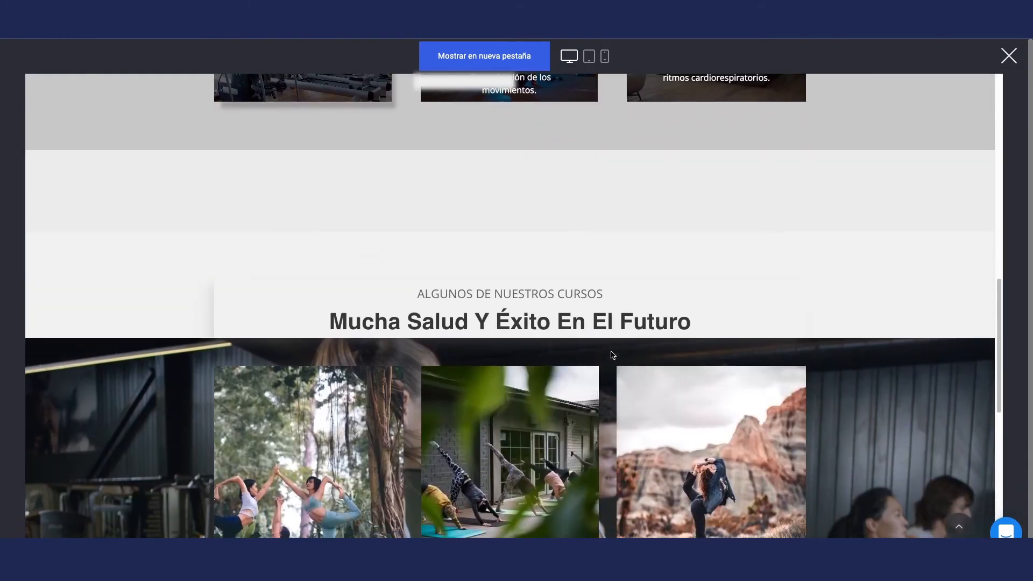
scroll(613, 356, "down", 10)
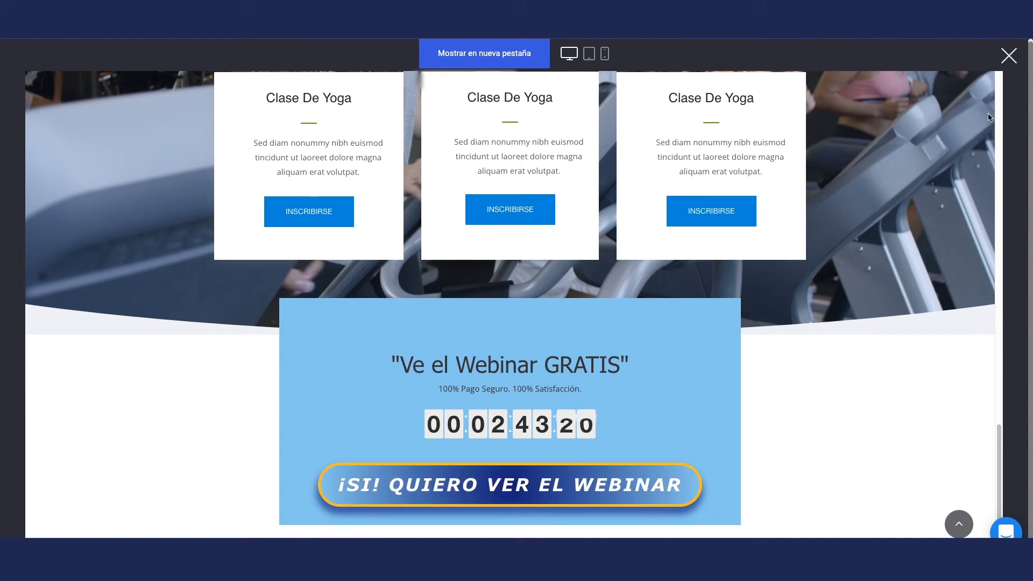
key("Escape")
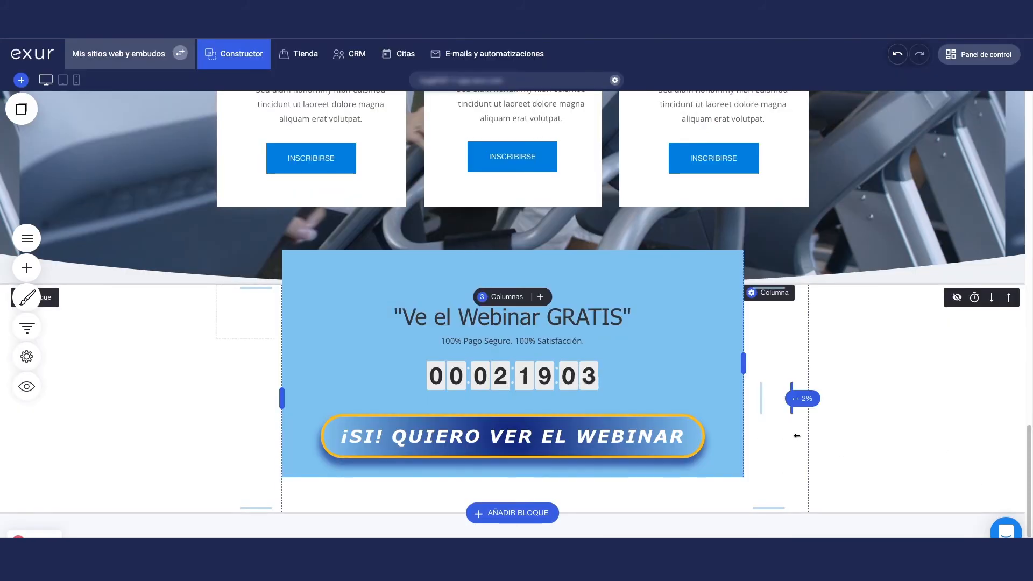
Set the button's hover effect to Mover color a la derecha and its hover text colour to the pale yellow global colour.
left_click(674, 440)
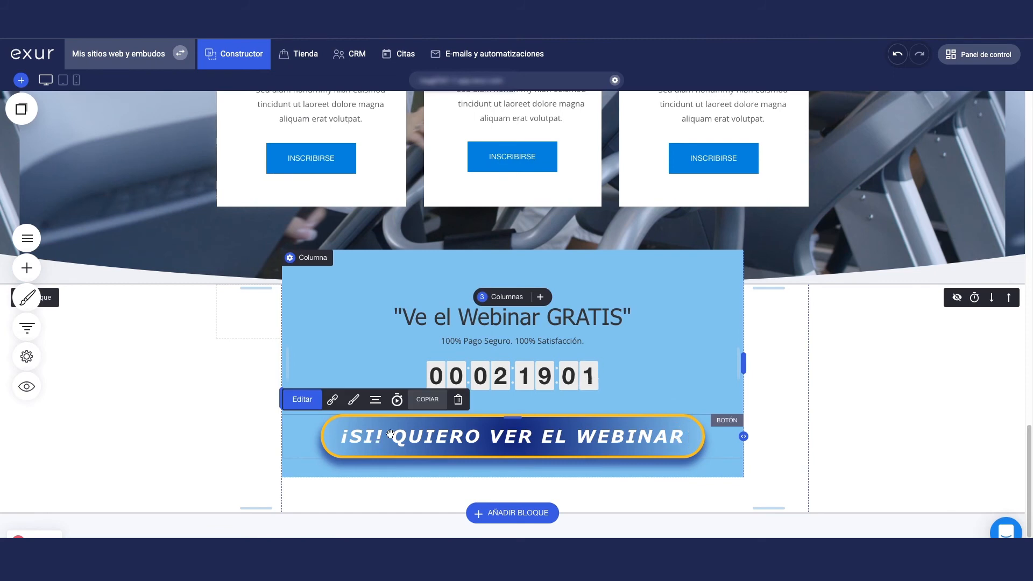
left_click(353, 400)
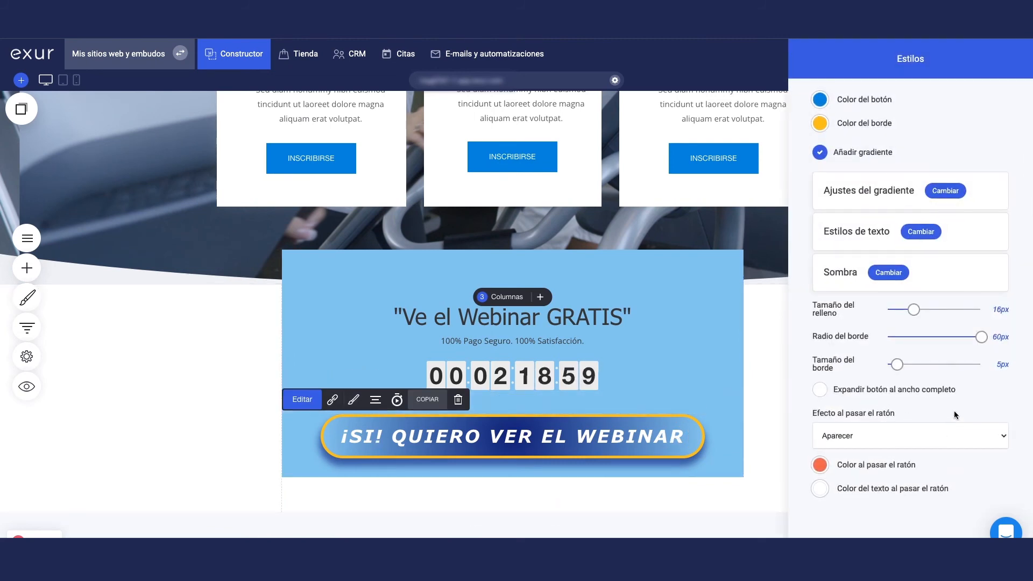
left_click(938, 435)
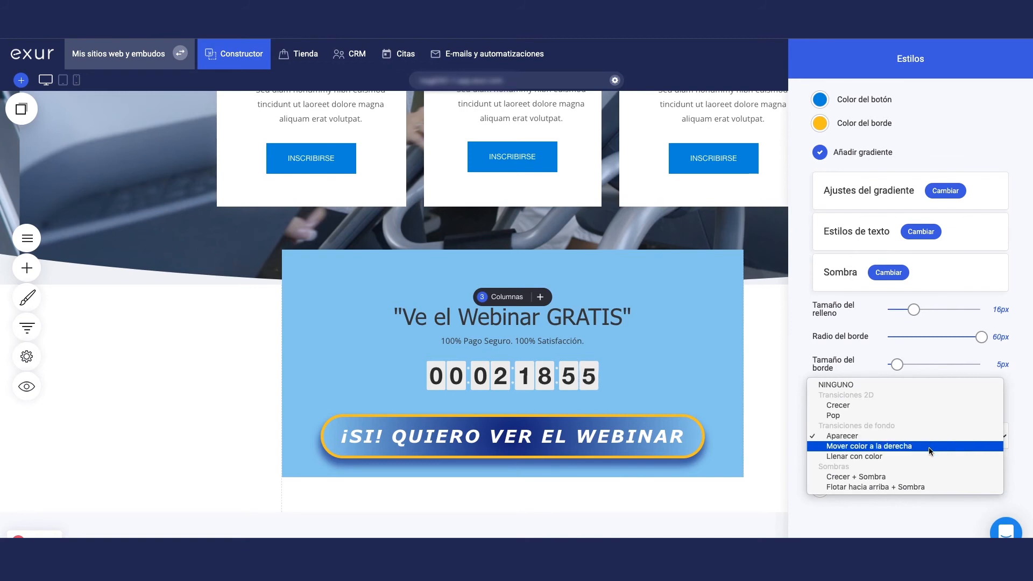
left_click(930, 447)
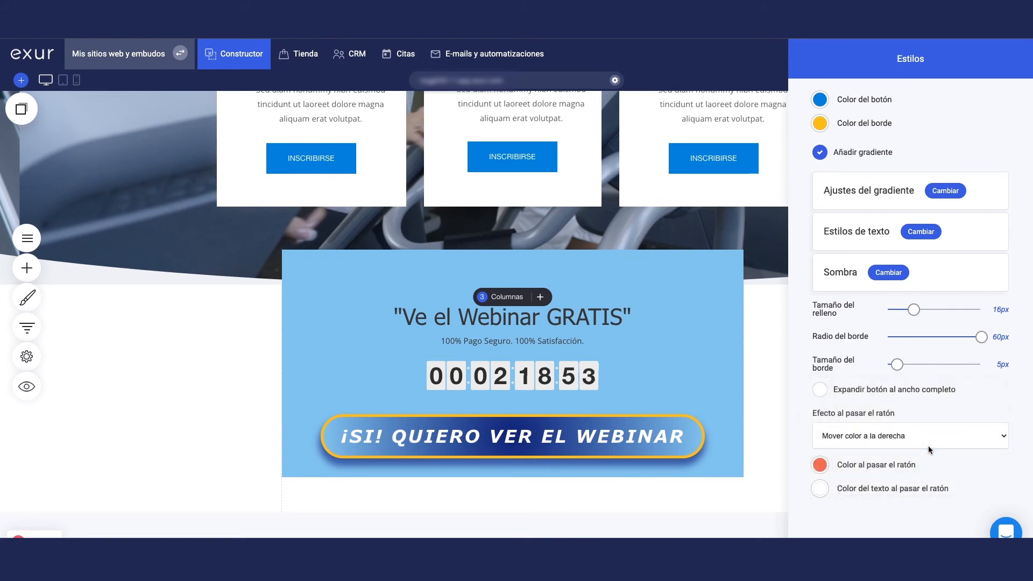
left_click(821, 491)
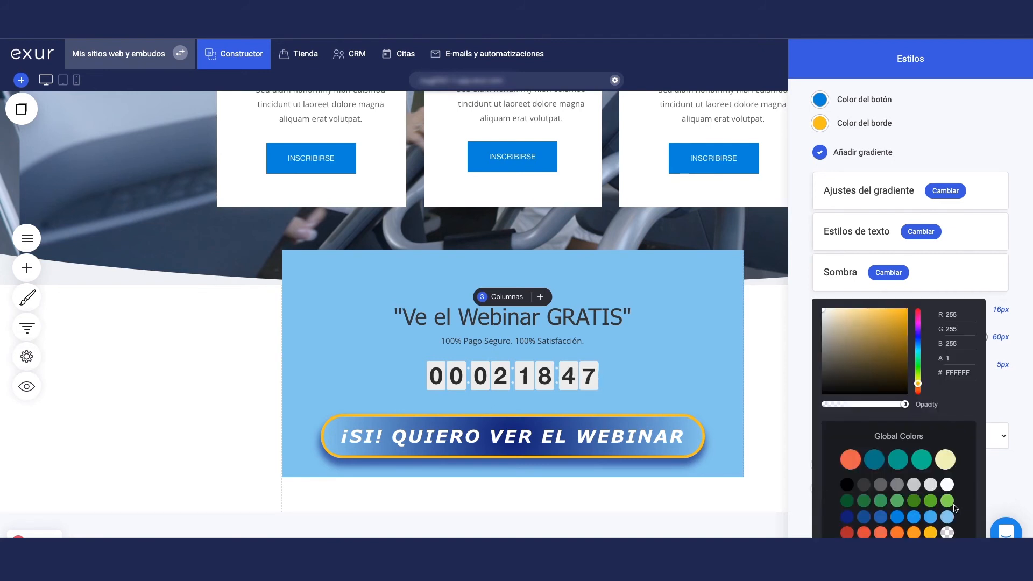
left_click(948, 462)
left_click(811, 419)
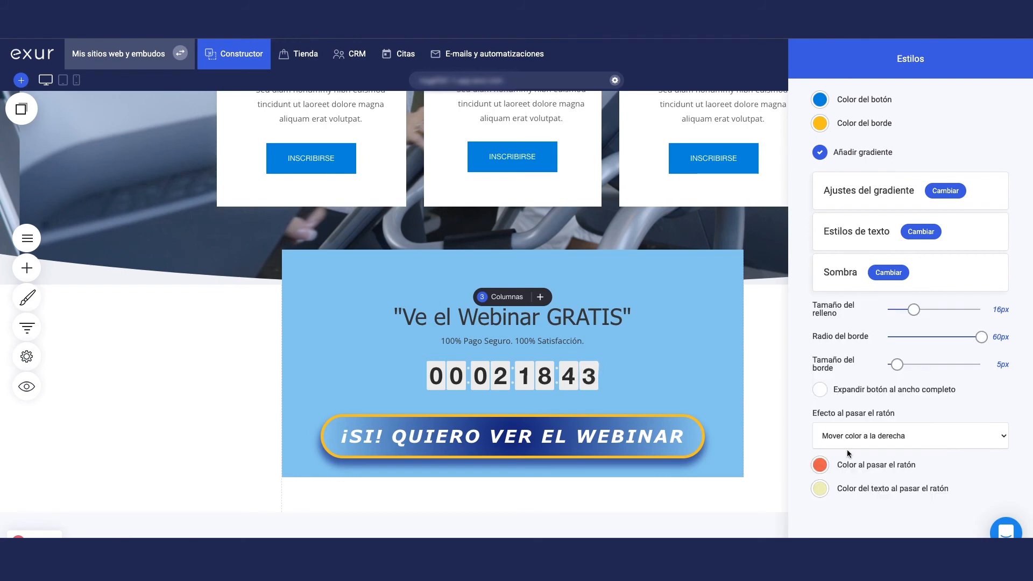
left_click(763, 322)
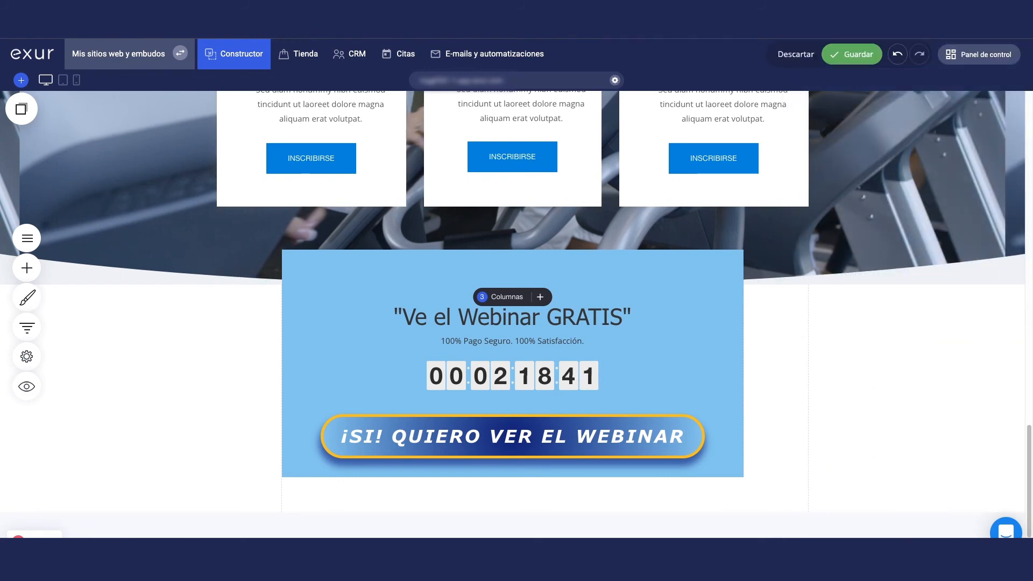
Save the page, check the Mover color a la derecha effect on the webinar button in the site preview, and close the preview.
left_click(855, 54)
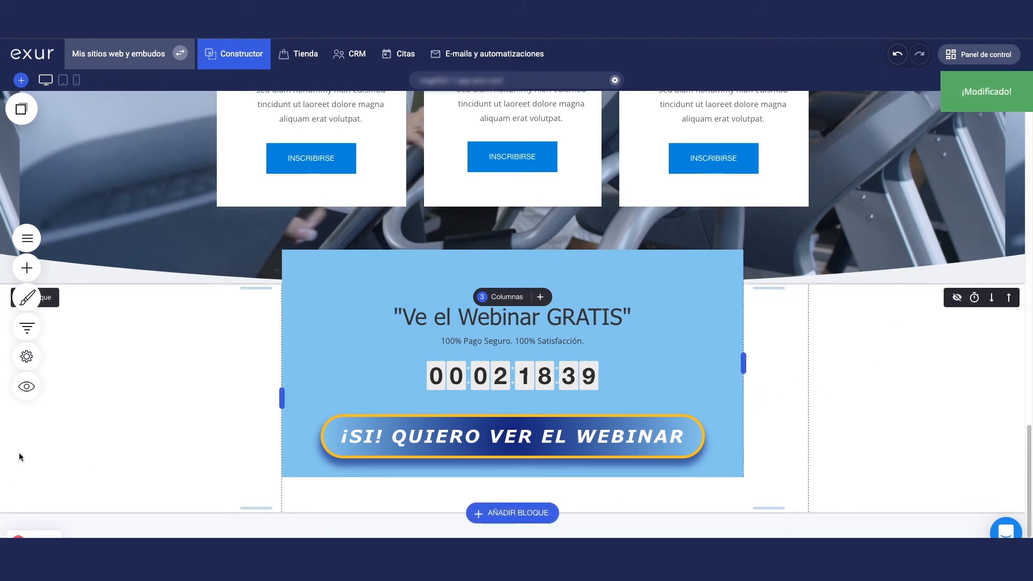
left_click(30, 393)
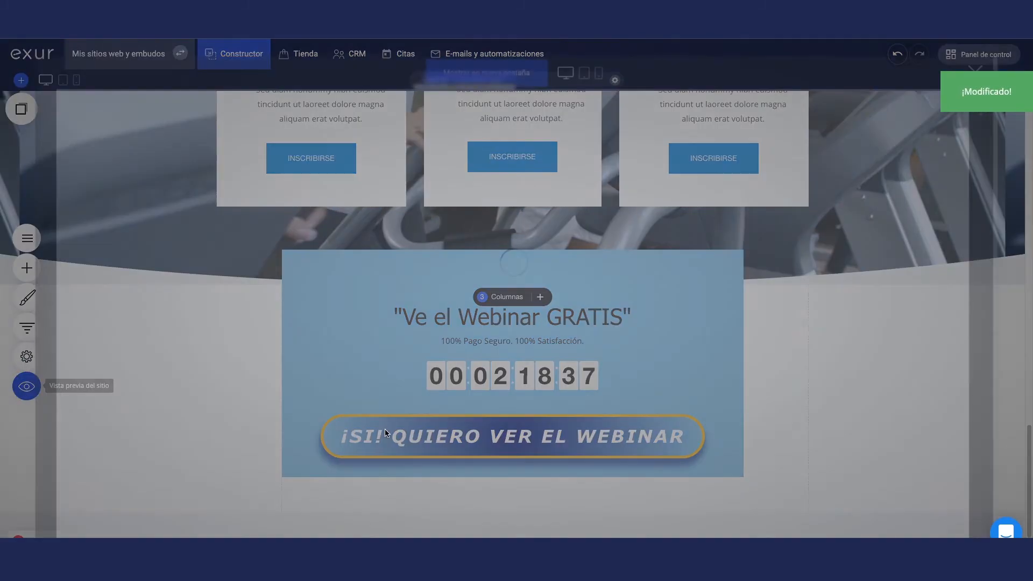
scroll(855, 397, "down", 15)
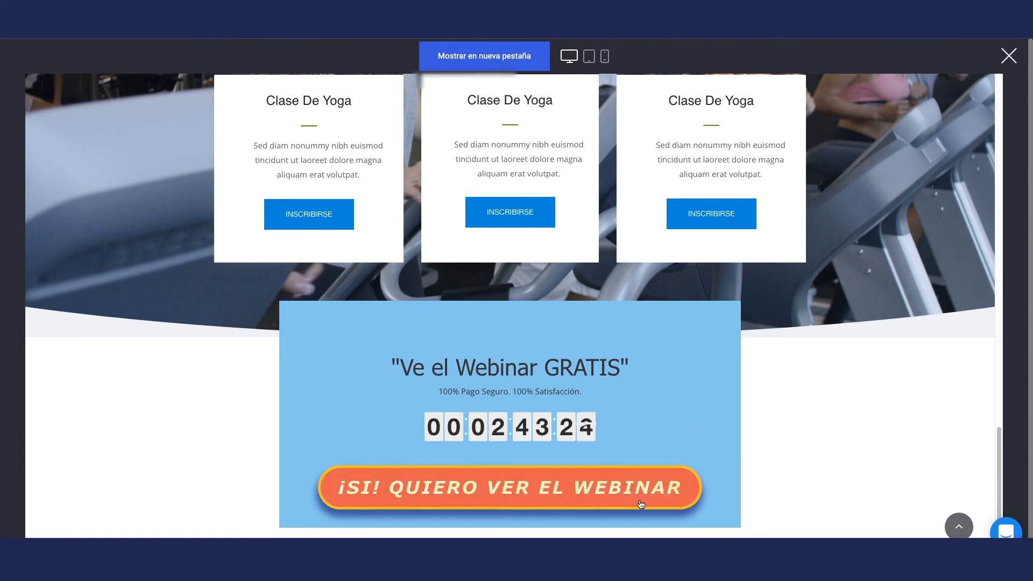
left_click(1008, 57)
Change the webinar button's hover effect to Llenar con color and close its styles.
mouse_move(483, 436)
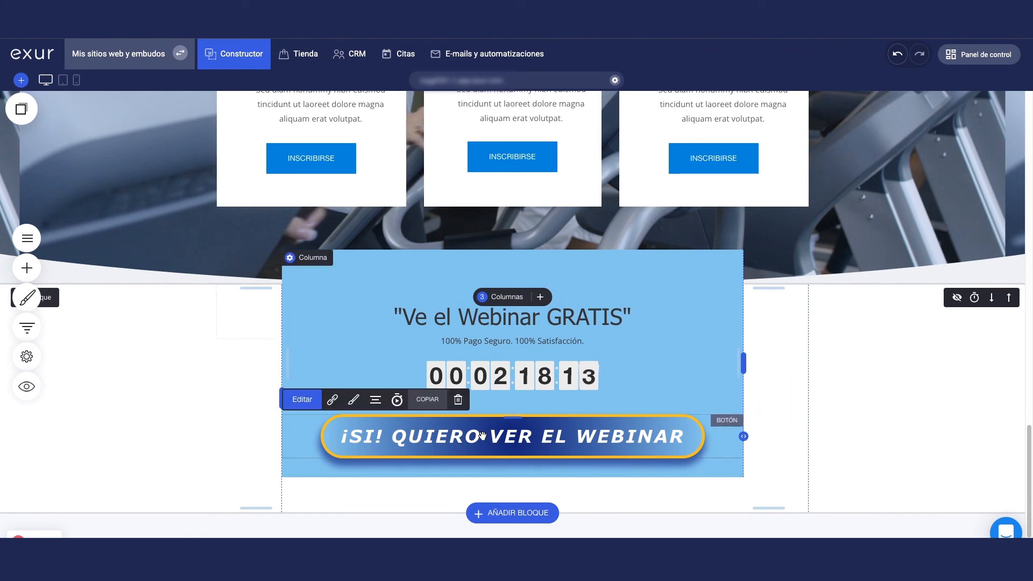
left_click(353, 400)
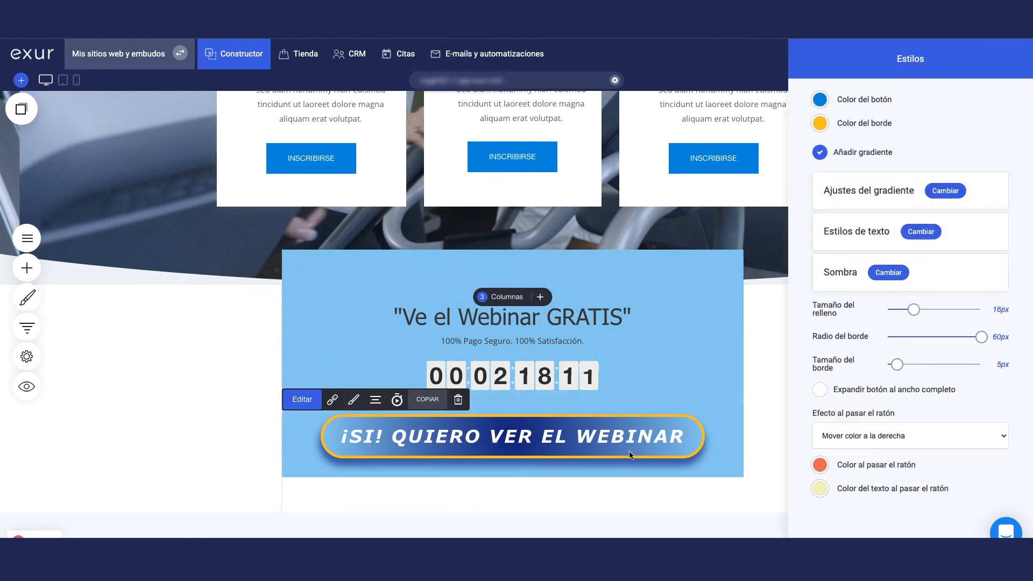
left_click(923, 436)
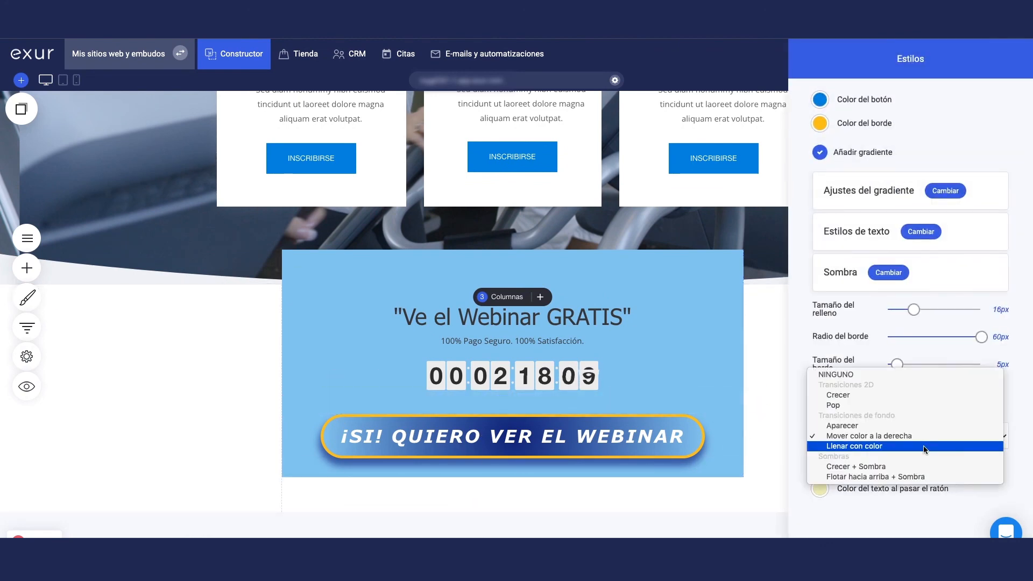
left_click(924, 446)
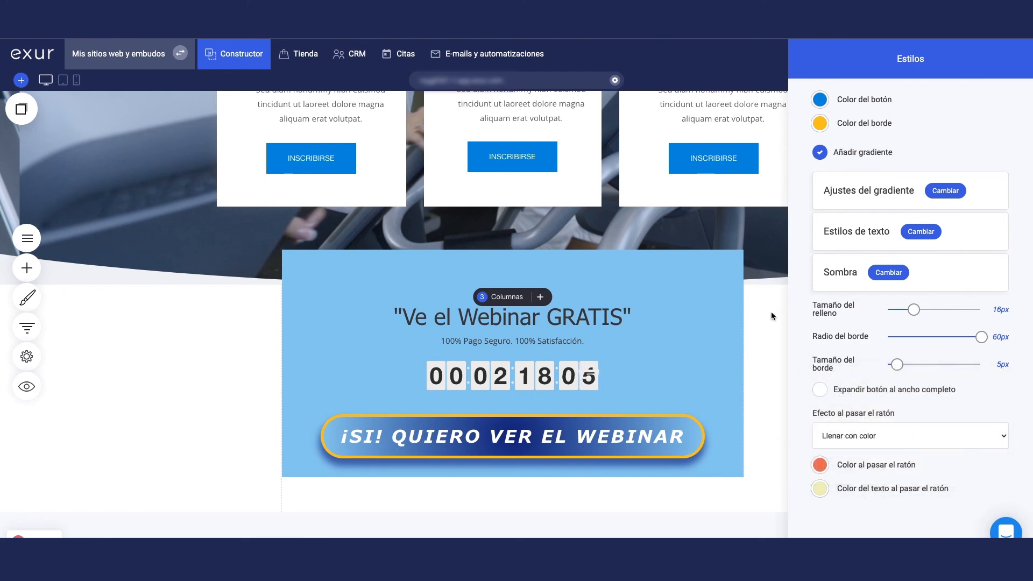
left_click(775, 334)
Save the page, check the Llenar con color effect on the webinar button in the site preview, and close the preview.
left_click(858, 56)
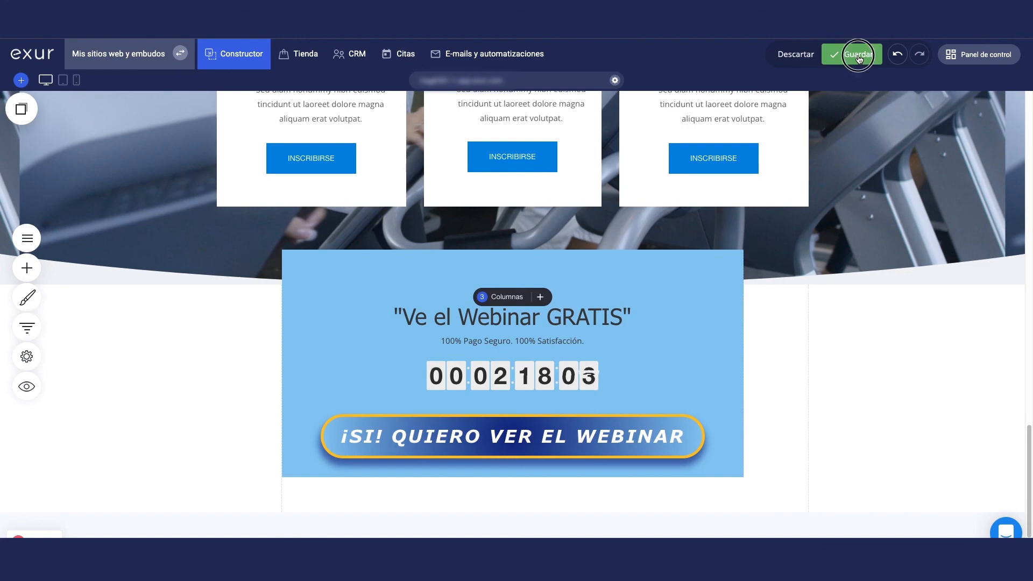
left_click(26, 386)
scroll(851, 397, "down", 3)
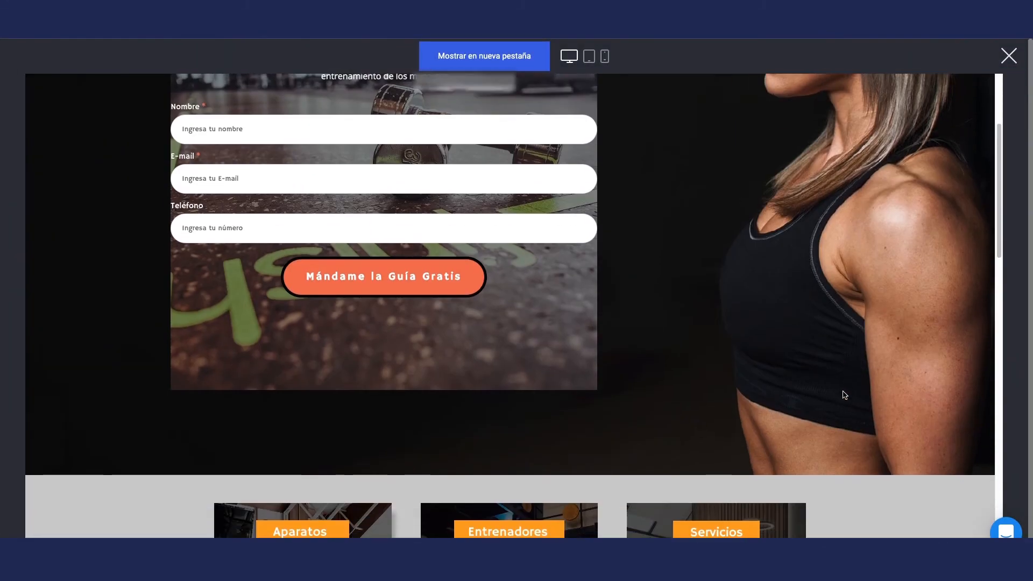
scroll(844, 396, "down", 10)
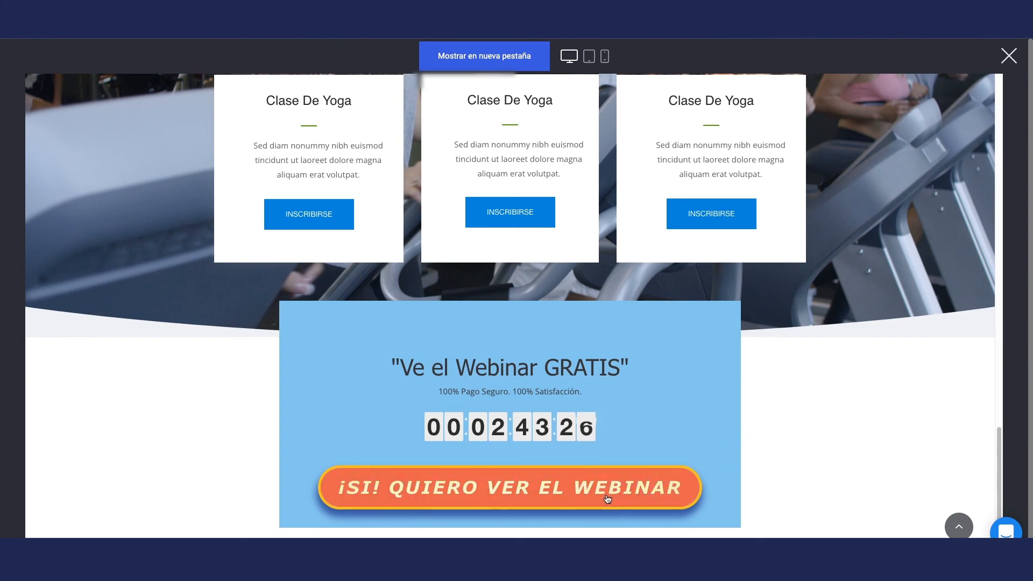
left_click(1008, 57)
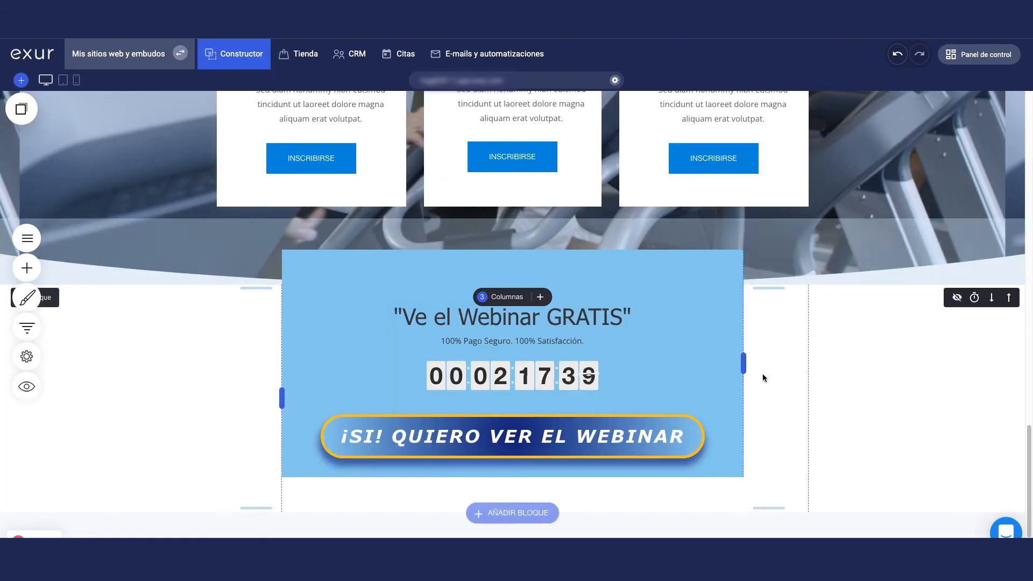
Set the webinar button's hover effect to Crecer + Sombra and check it in the site preview.
mouse_move(648, 436)
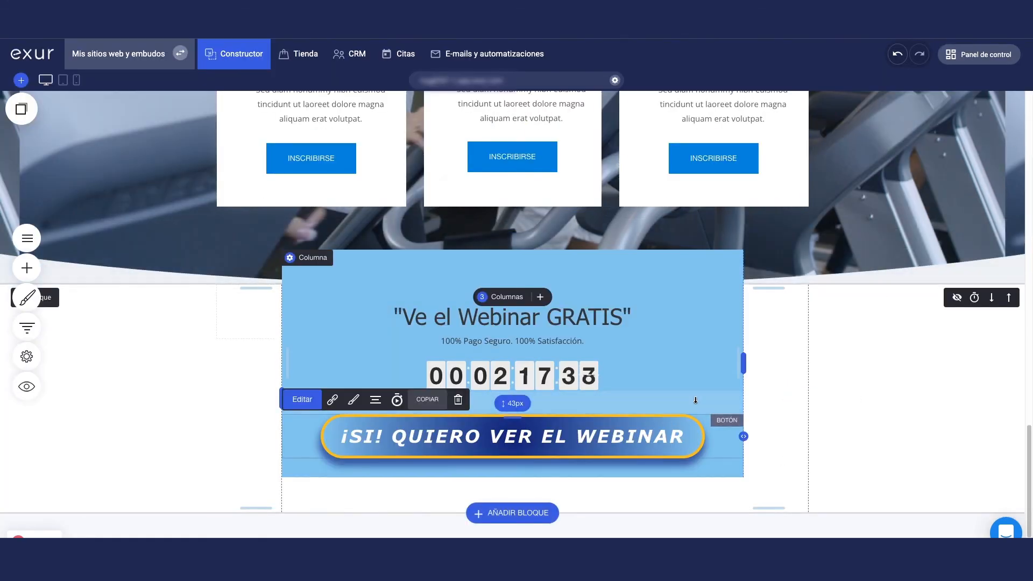
left_click(354, 401)
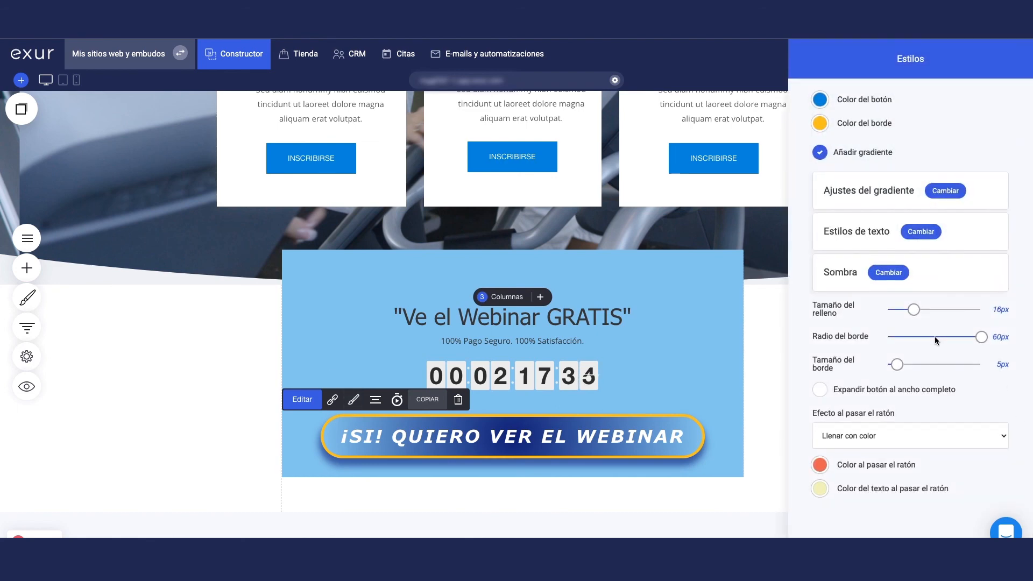
left_click(955, 440)
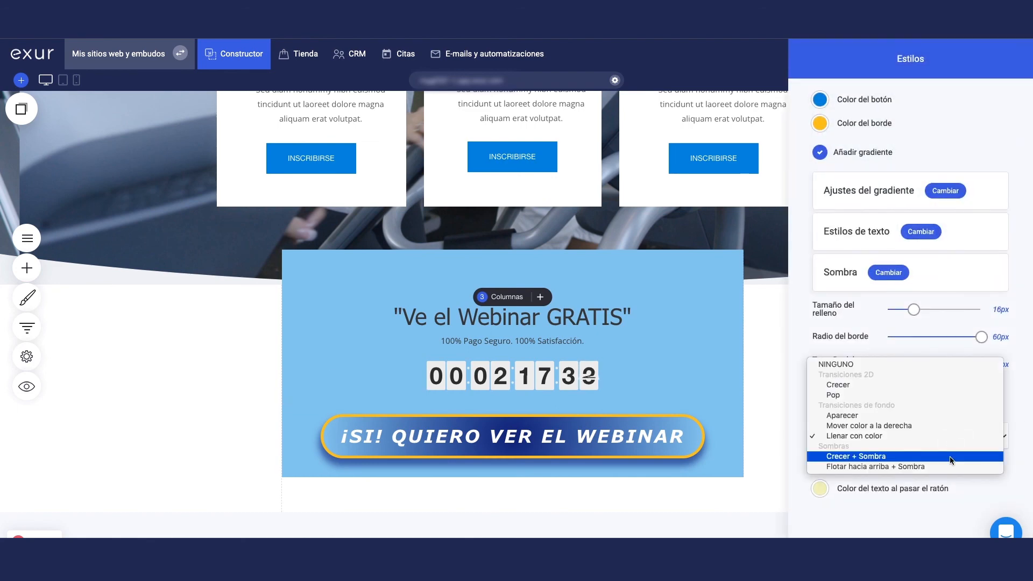
left_click(951, 459)
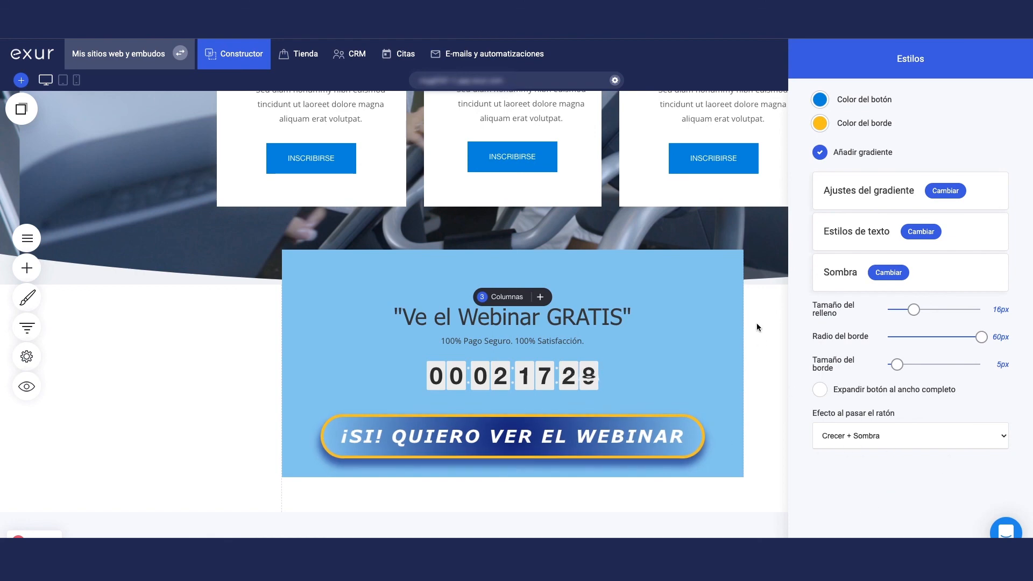
left_click(770, 330)
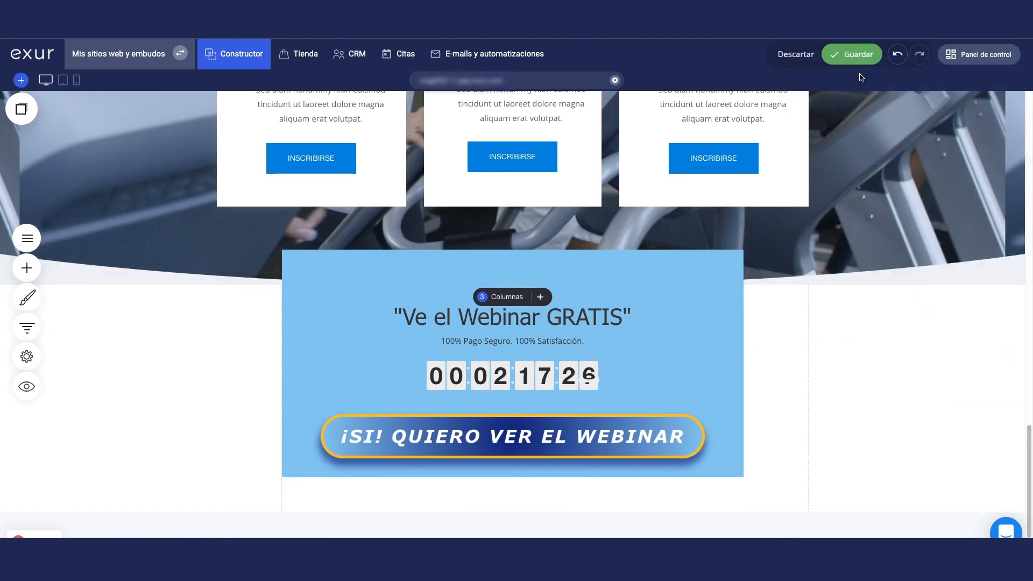
left_click(27, 386)
scroll(819, 329, "down", 15)
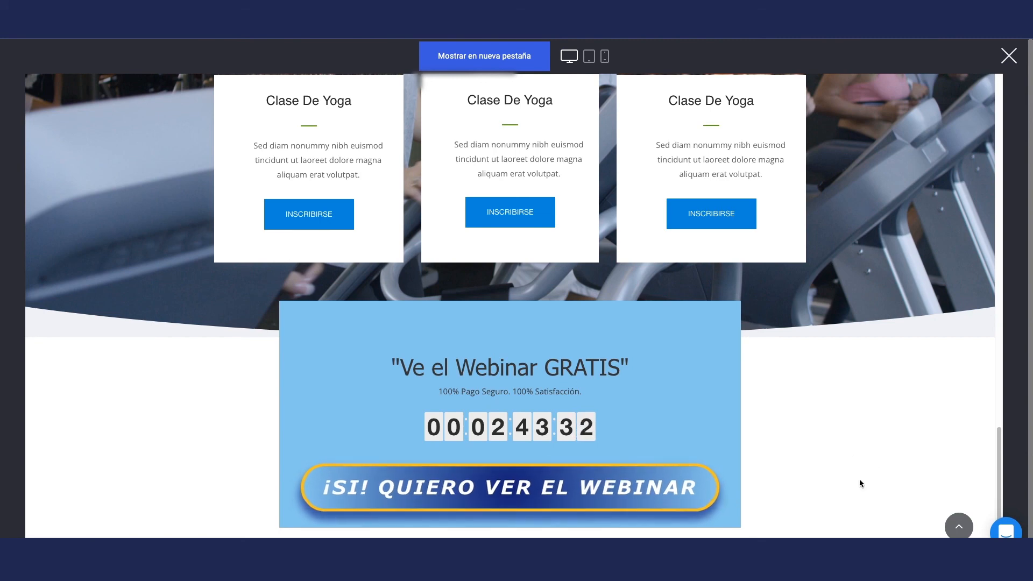
Close the preview, change the webinar button's hover effect to Flotar hacia arriba + Sombra, and close its styles.
left_click(1009, 55)
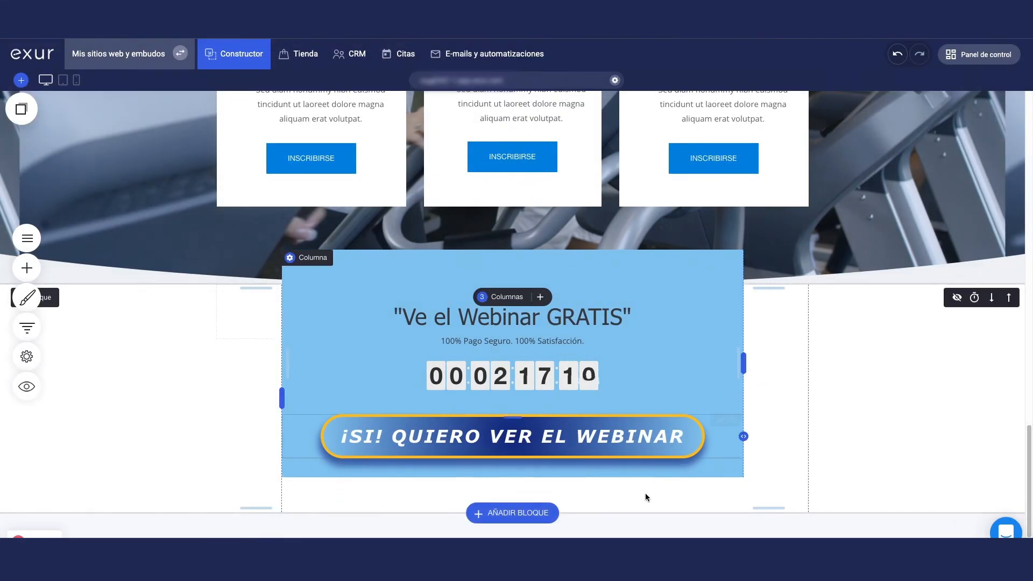
left_click(353, 400)
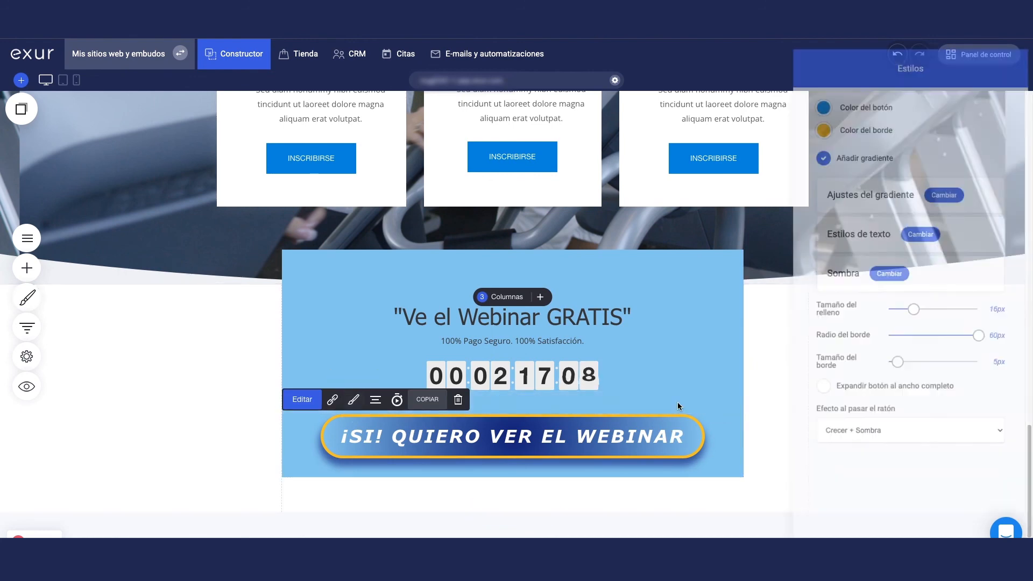
left_click(856, 433)
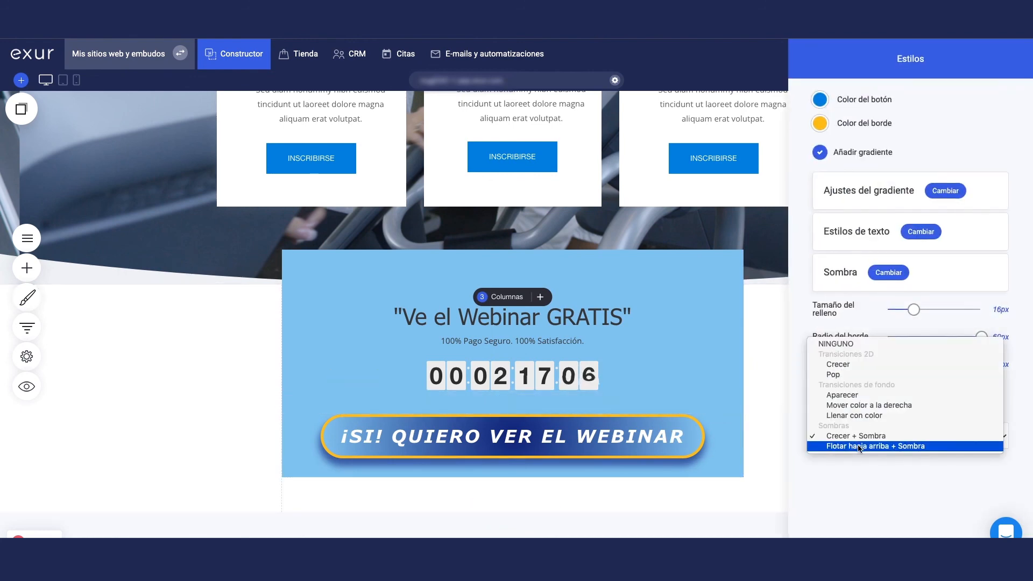
left_click(859, 446)
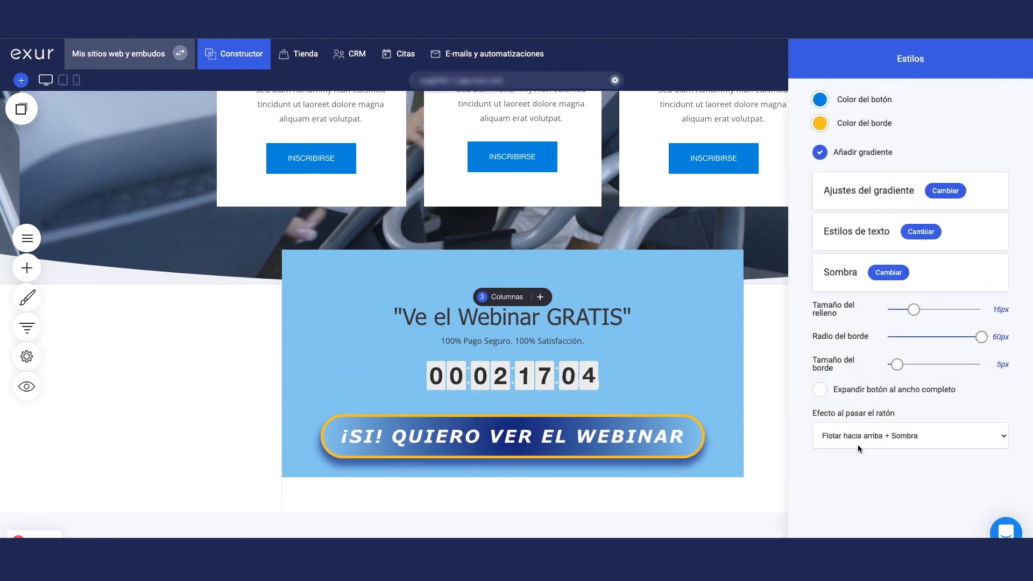
left_click(777, 296)
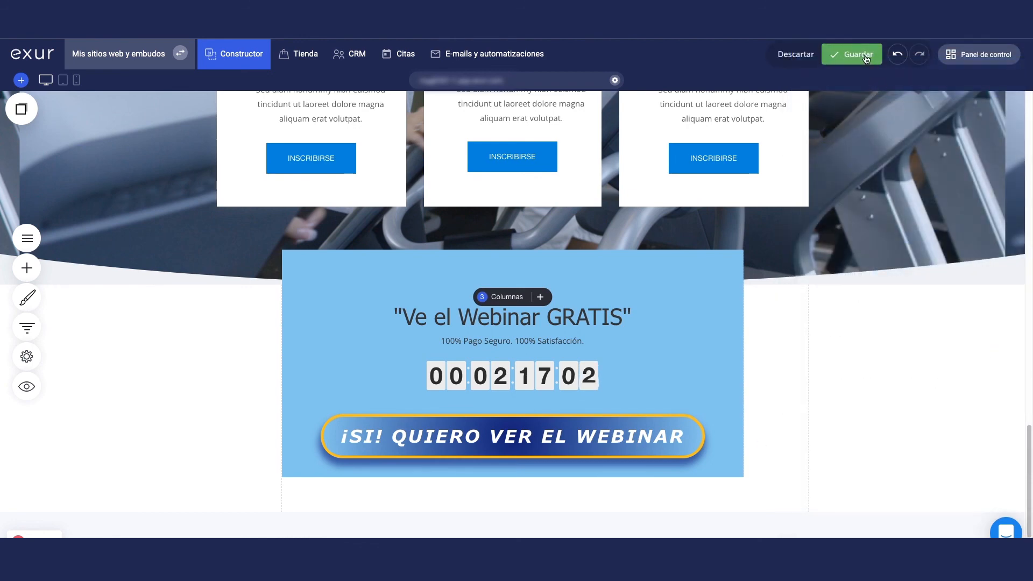
Save the page, check the Flotar hacia arriba + Sombra effect on the webinar button in the site preview, and close the preview.
left_click(26, 387)
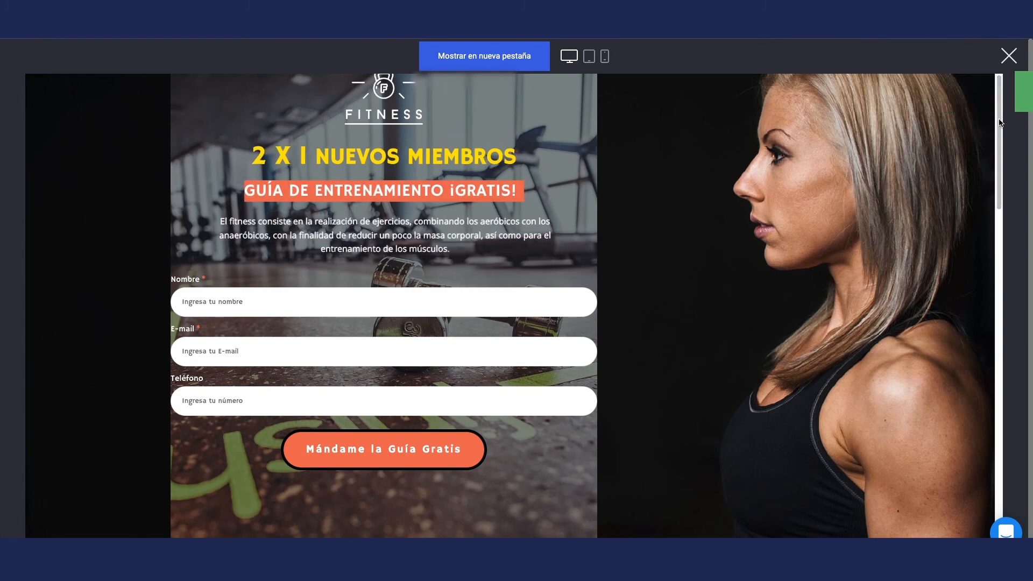
left_click_drag(1001, 123, 1002, 491)
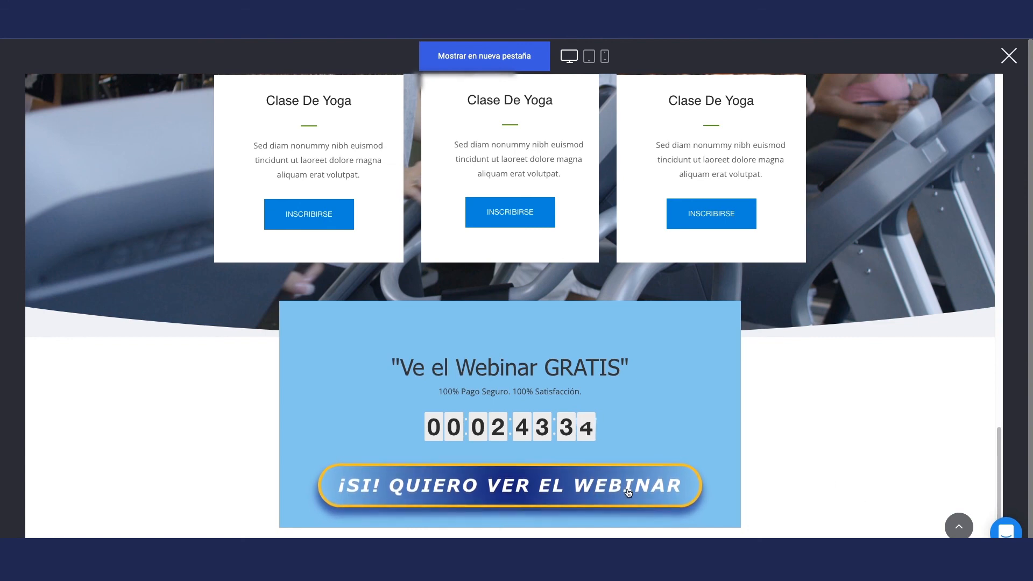
left_click(1009, 55)
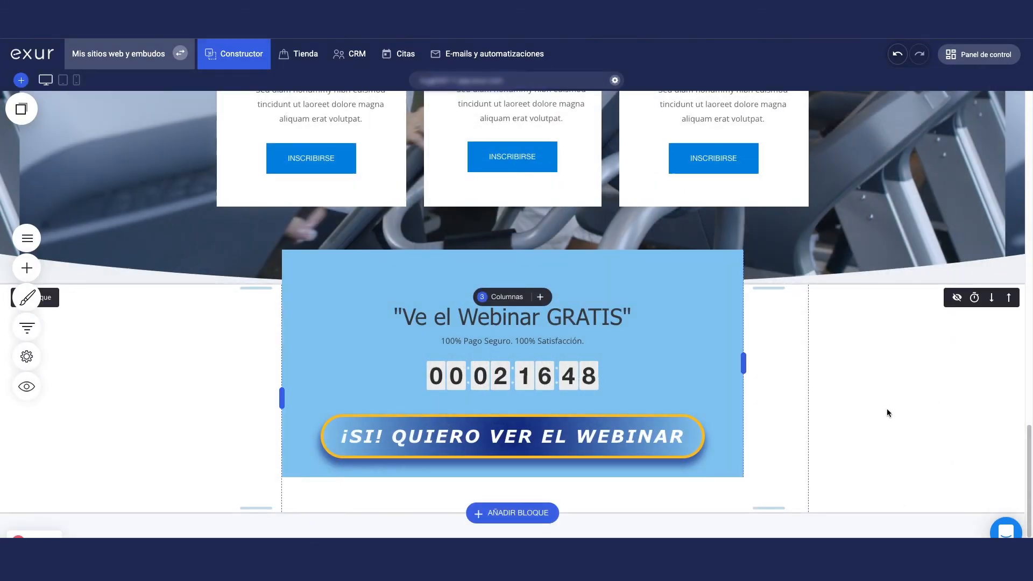